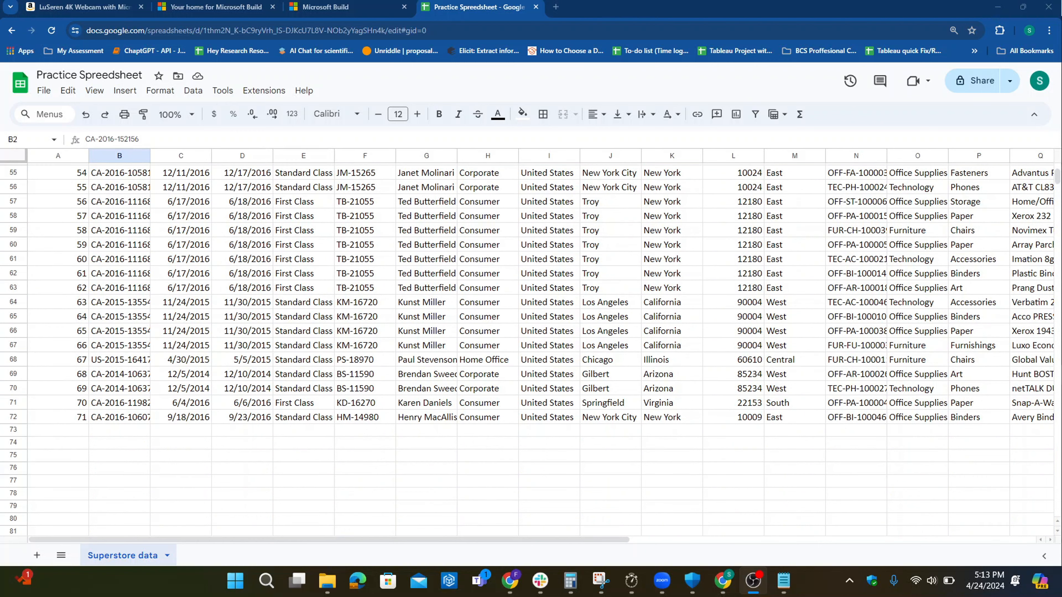
Step: Examine the full extent of the order table from the Row ID column through the Profit column
scroll(531, 349, "up", 15)
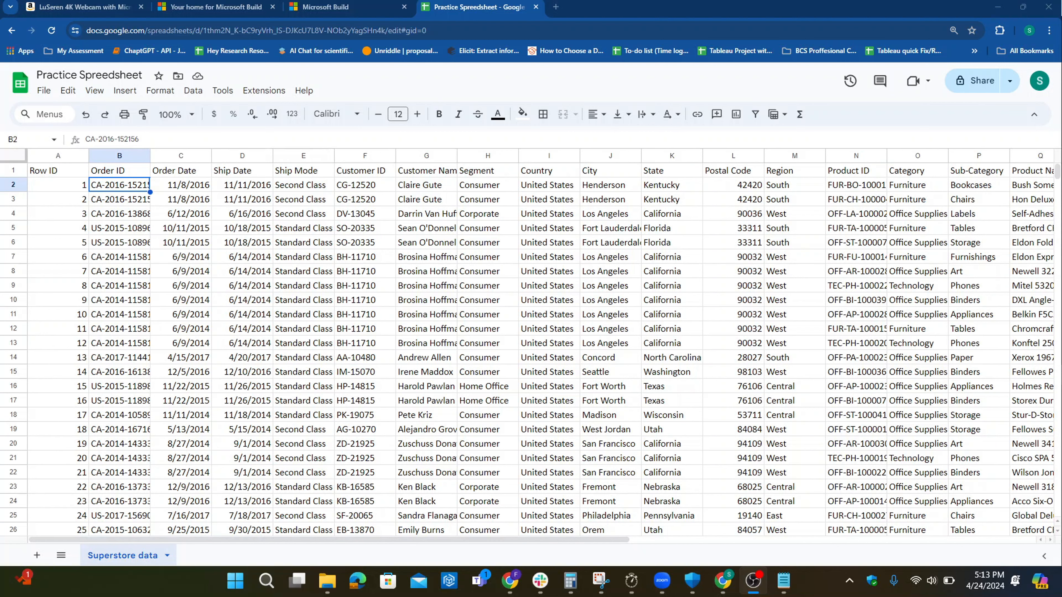
left_click_drag(59, 156, 941, 313)
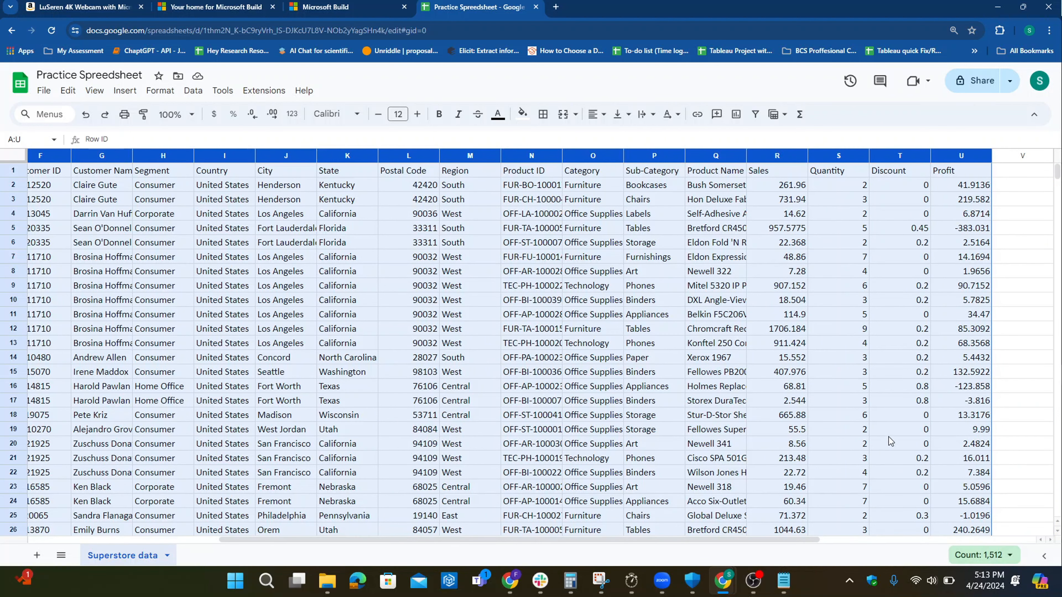
scroll(888, 416, "down", 4)
scroll(874, 435, "up", 4)
left_click(776, 429)
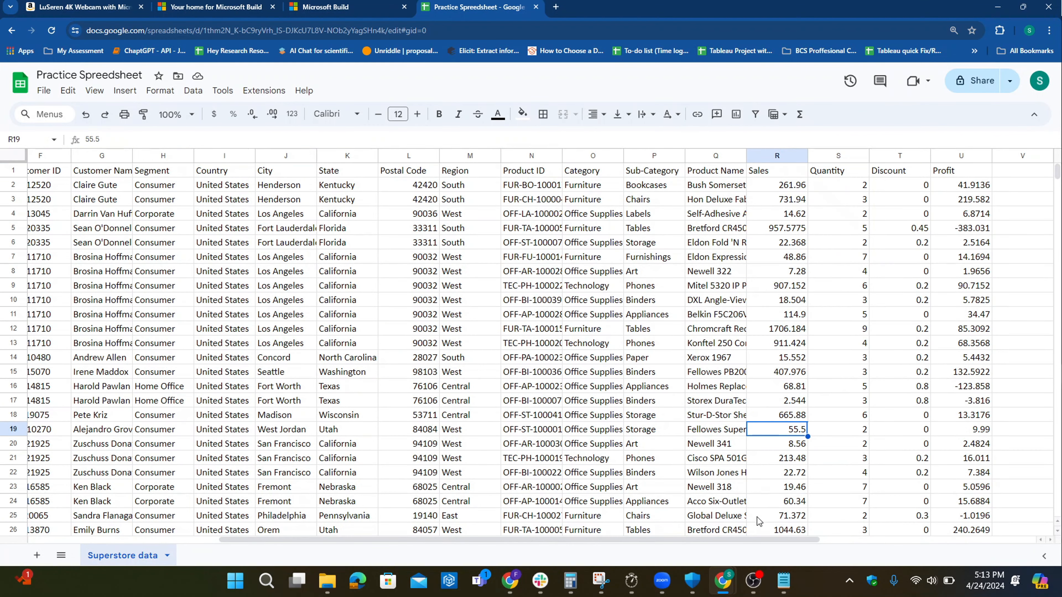
left_click_drag(766, 542, 309, 561)
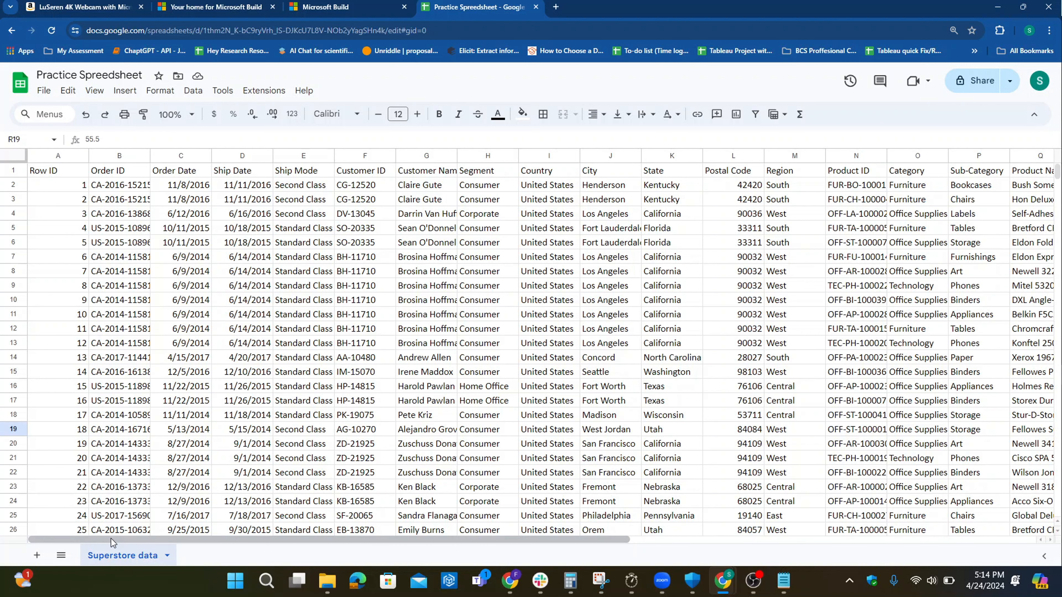
Step: Rename the "Superstore data" sheet as "Superstore Order data"
left_click_drag(111, 538, 77, 565)
double_click(130, 558)
left_click(144, 558)
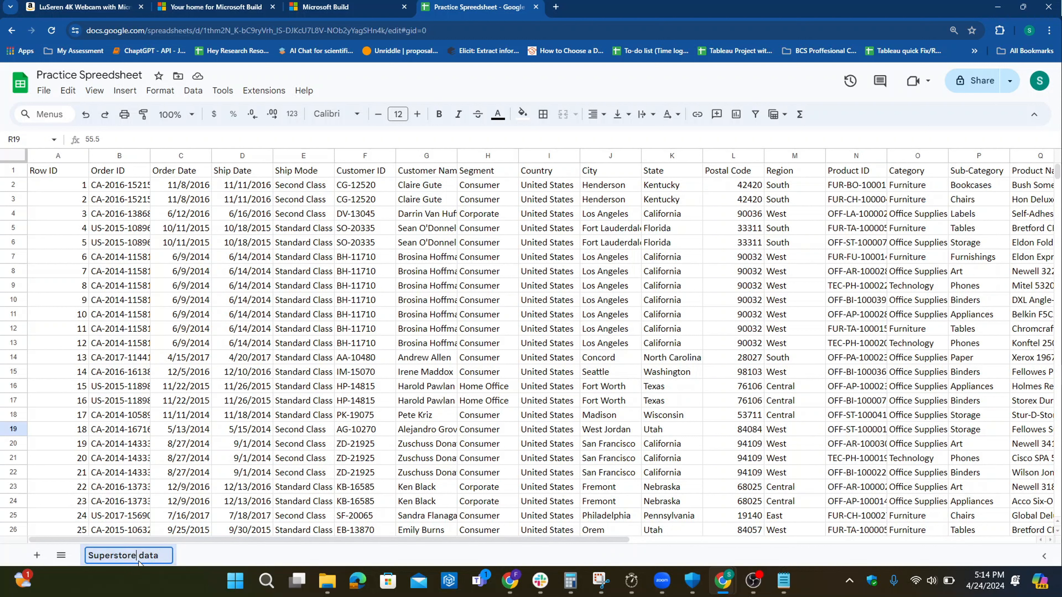
type("Order")
key("Return")
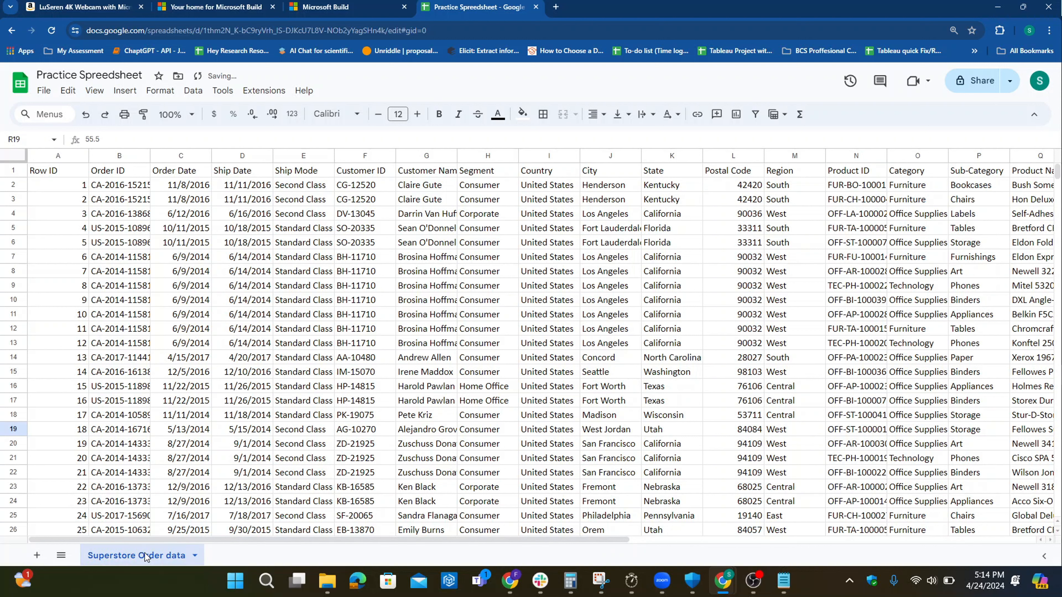
Step: Select the first order record's row and widen the Product Name column to show more of each name
left_click(17, 185)
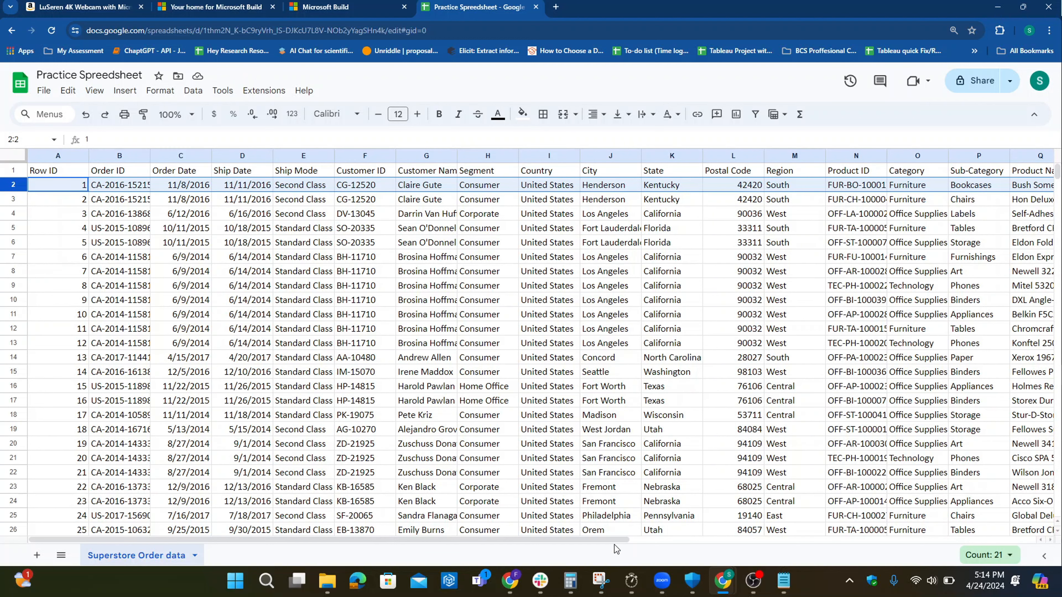
scroll(616, 543, "right", 5)
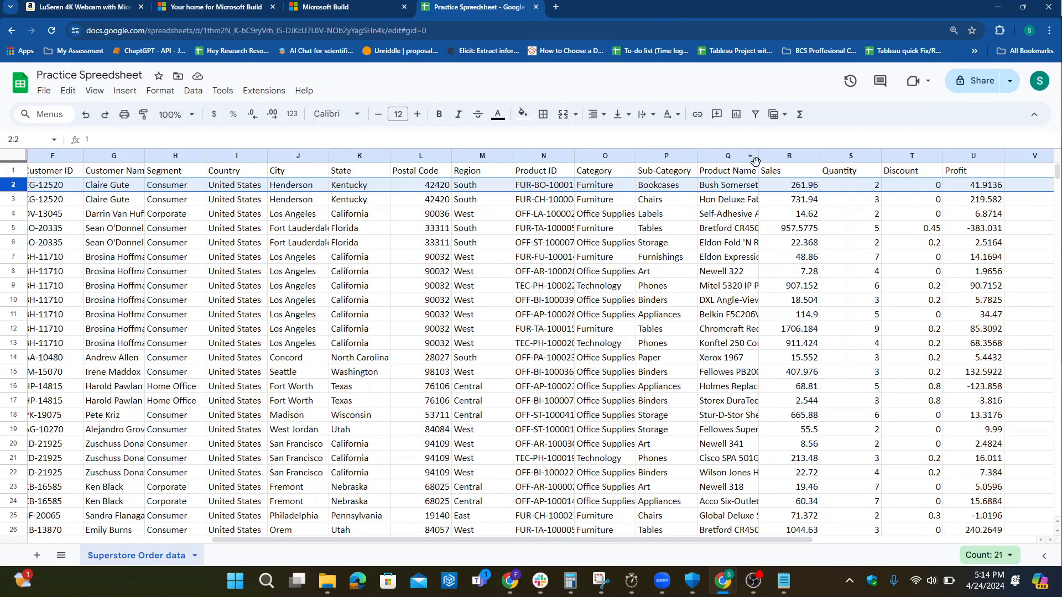
left_click_drag(758, 160, 793, 160)
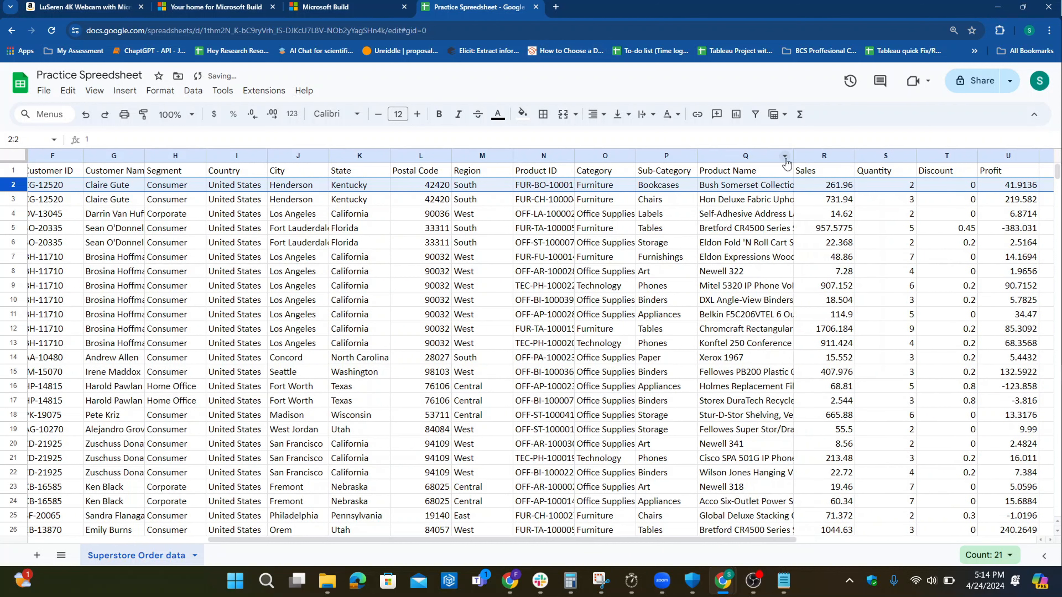
Step: Review the first order record's product name, sub-category, sales, quantity and profit cells
left_click(743, 189)
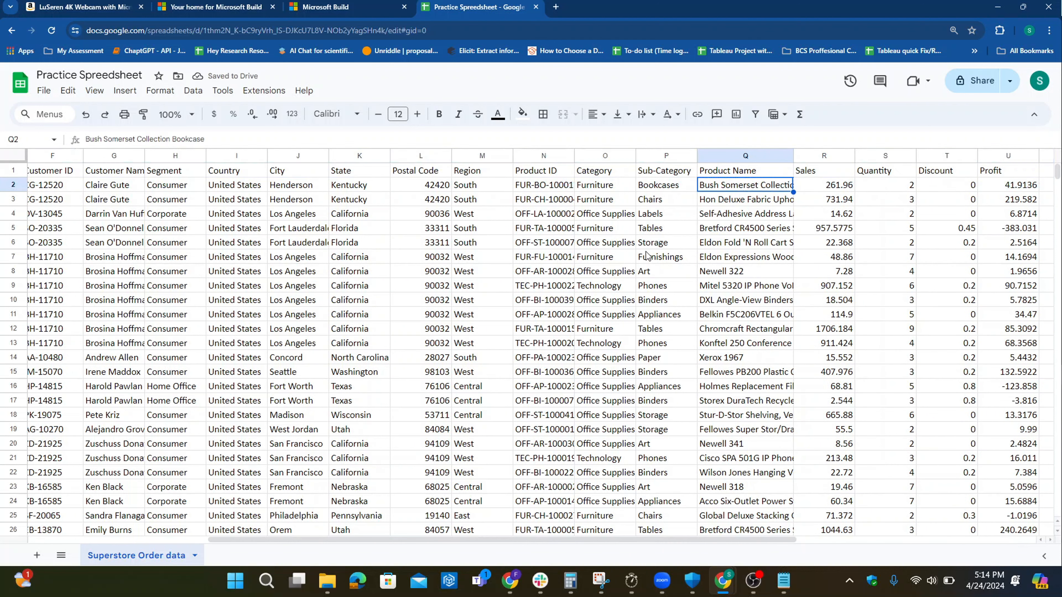
left_click(663, 189)
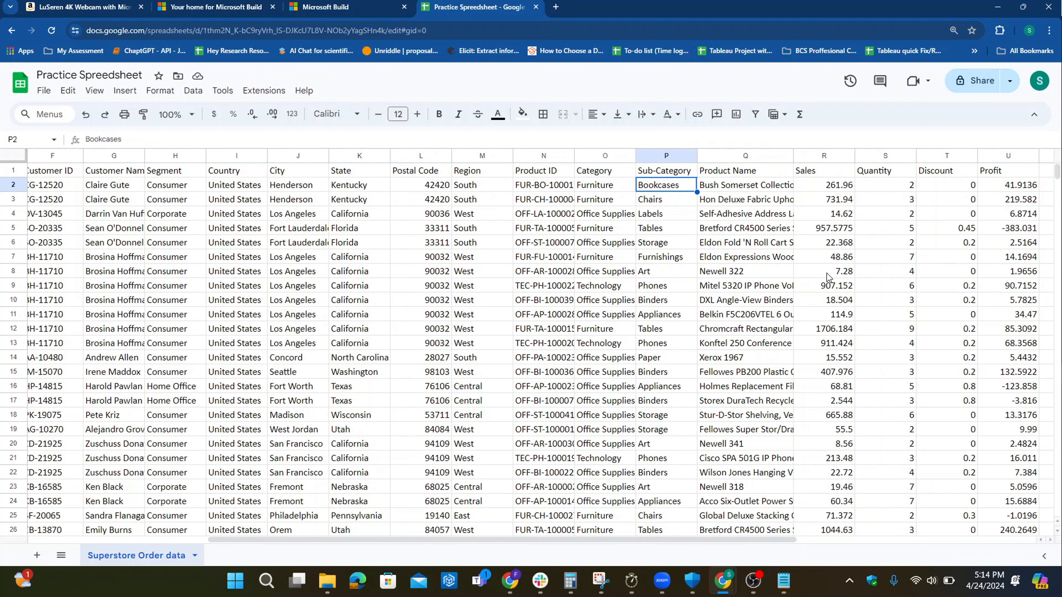
left_click(837, 189)
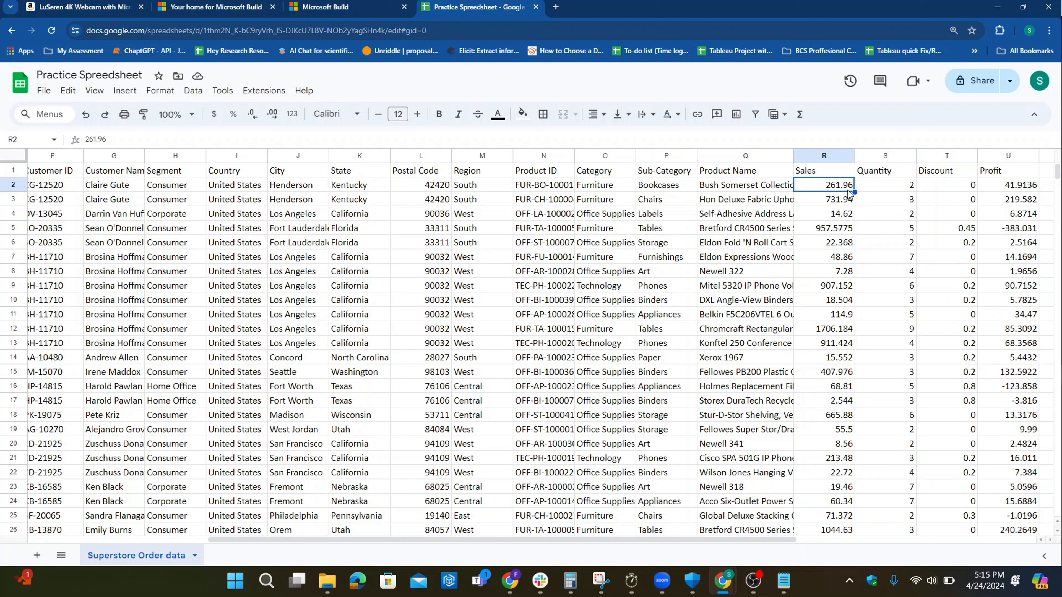
left_click(889, 188)
left_click(1028, 188)
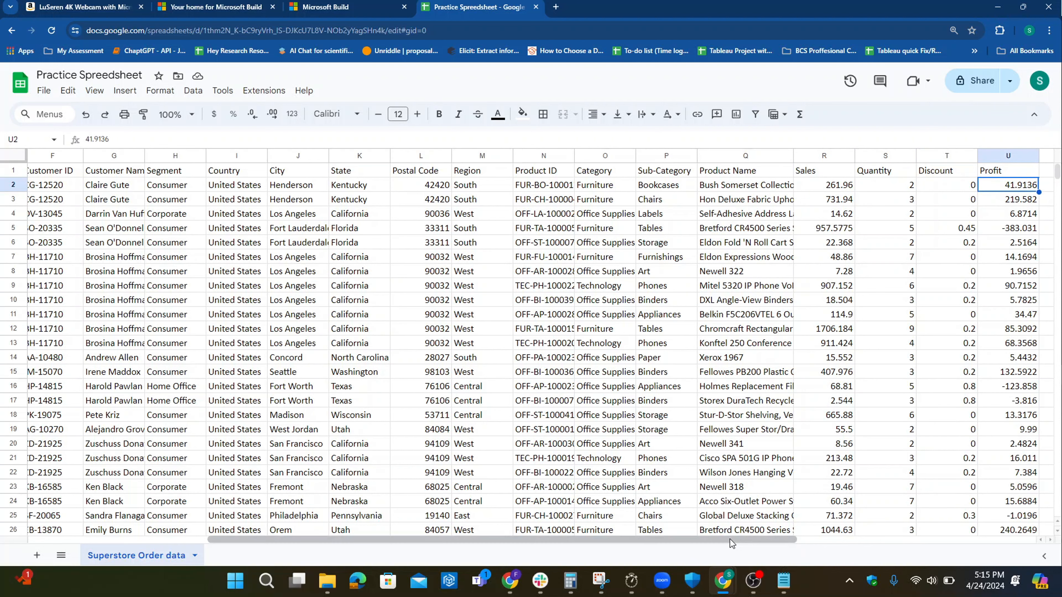
left_click_drag(726, 540, 547, 541)
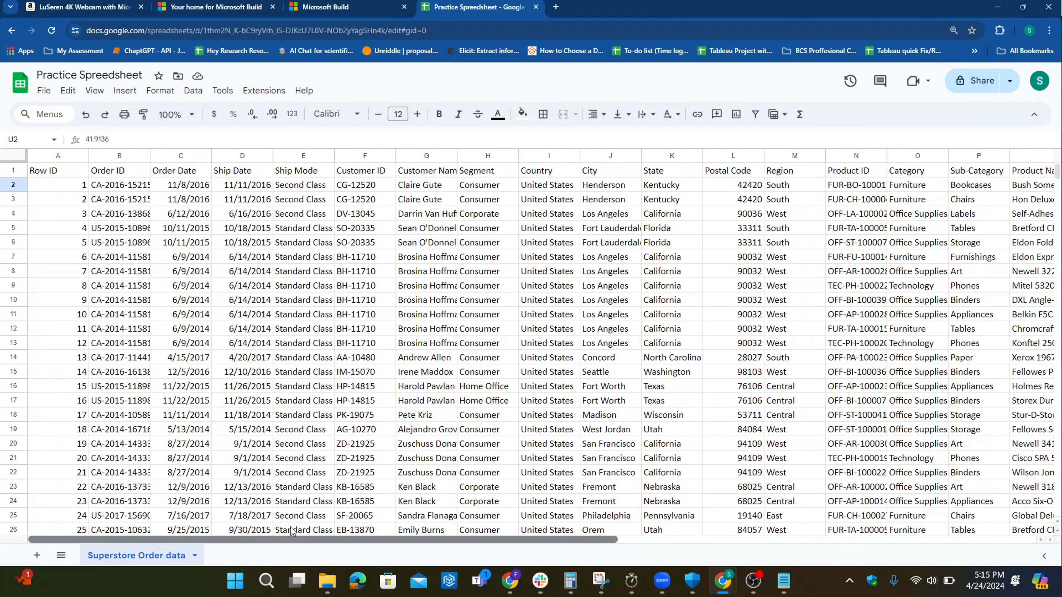
Step: Look through the order records down to the last row and across all columns to Profit
scroll(112, 383, "down", 15)
scroll(112, 383, "down", 2)
scroll(112, 383, "up", 6)
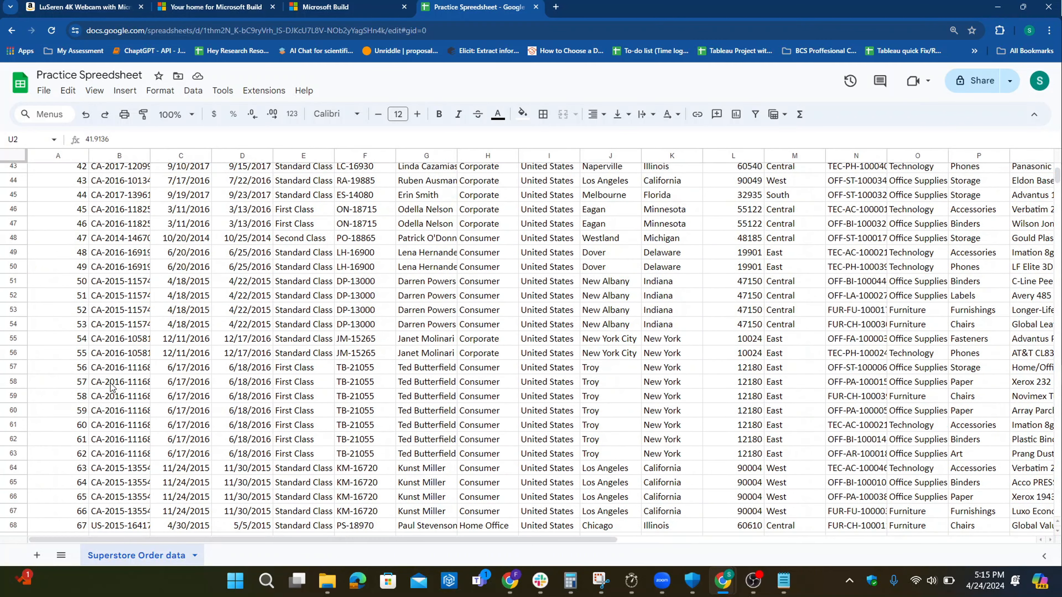
scroll(112, 385, "down", 5)
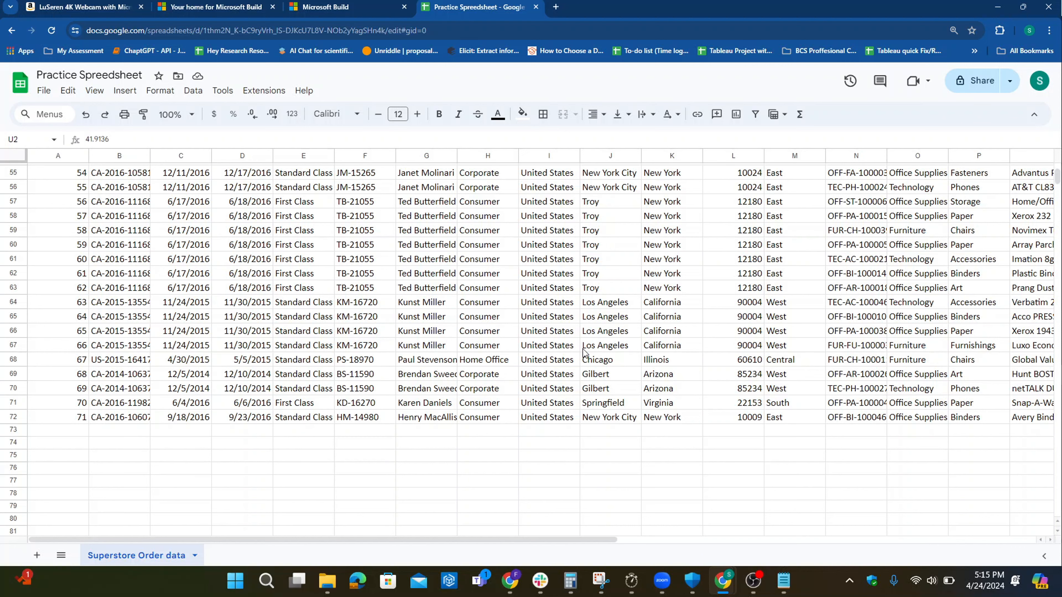
scroll(407, 490, "up", 5)
scroll(406, 490, "up", 12)
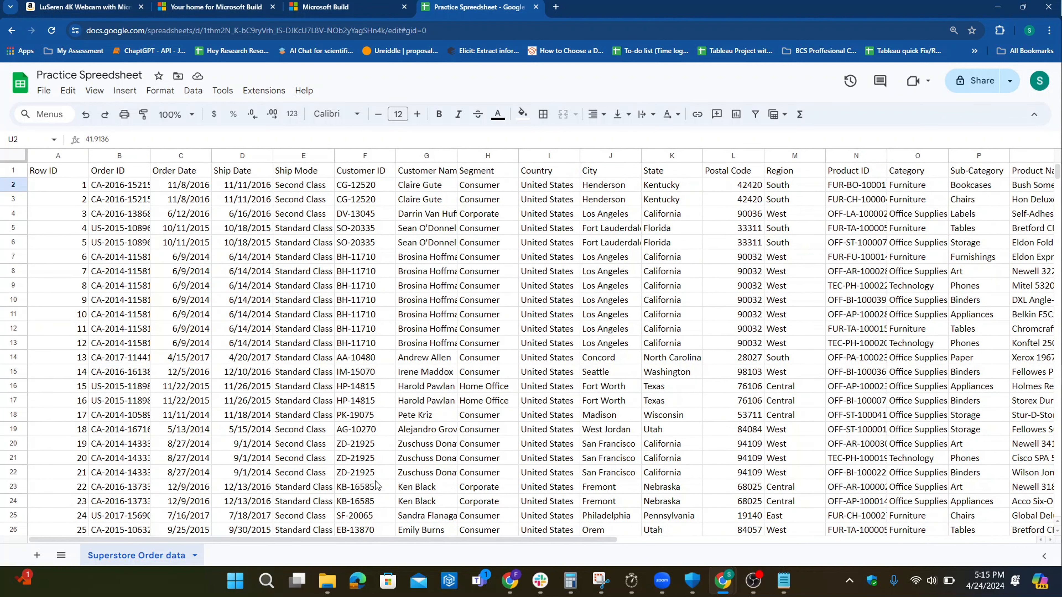
left_click_drag(170, 542, 937, 530)
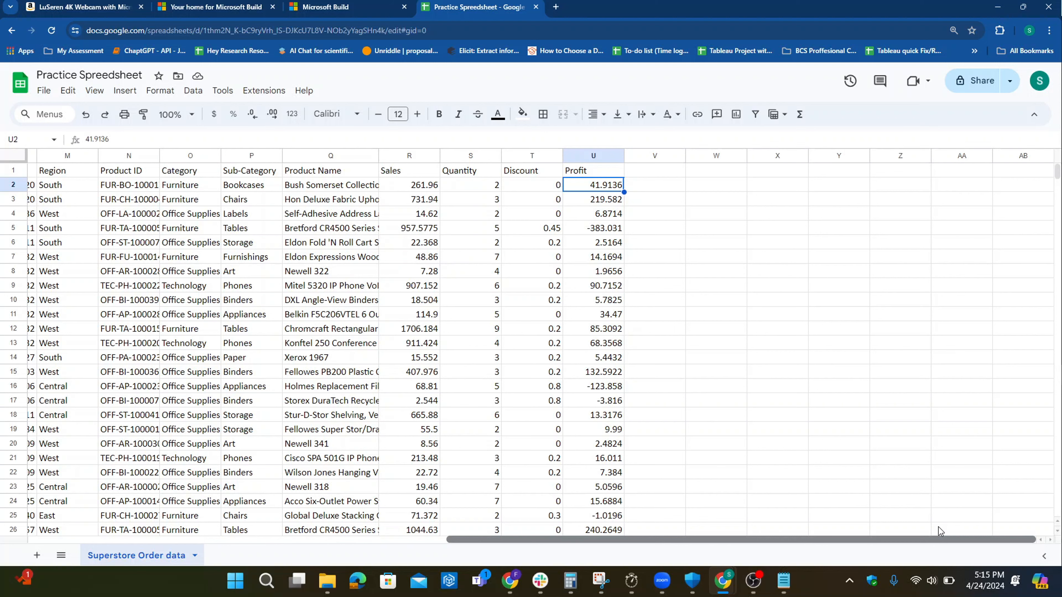
left_click_drag(593, 540, 417, 548)
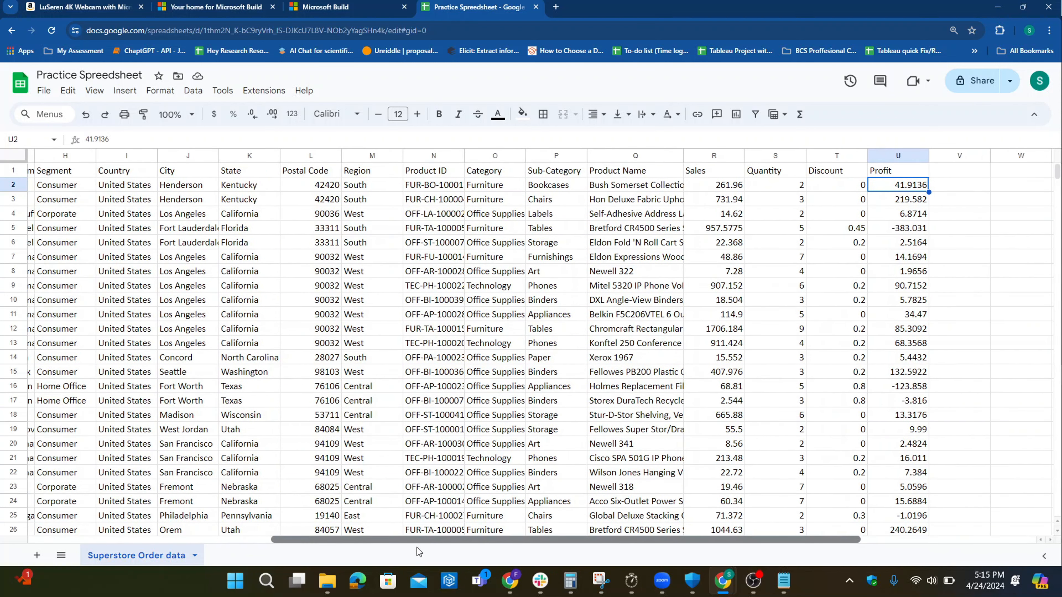
scroll(618, 426, "down", 6)
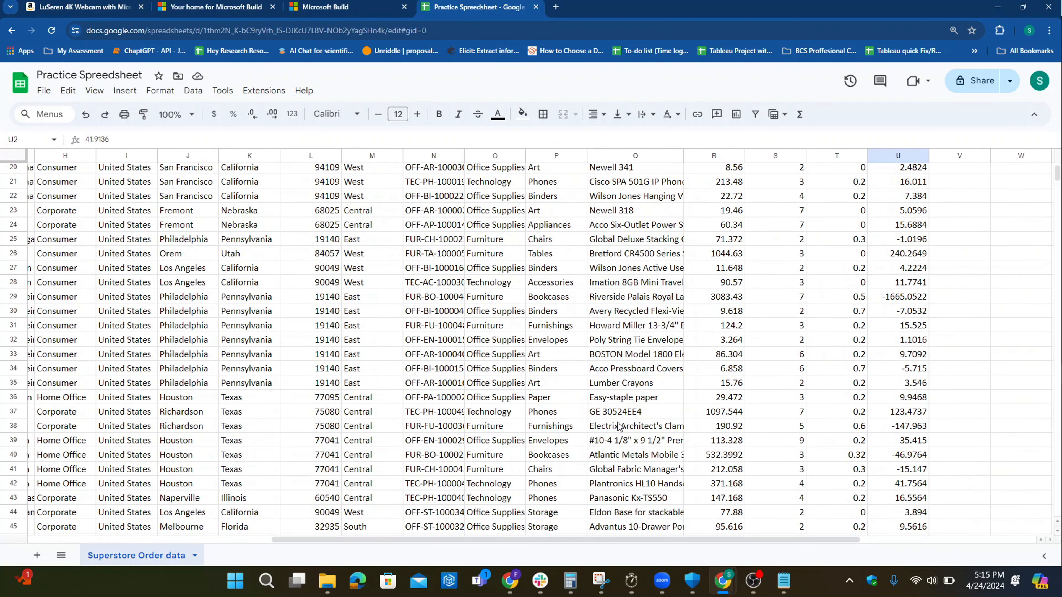
scroll(617, 426, "down", 5)
scroll(617, 426, "up", 11)
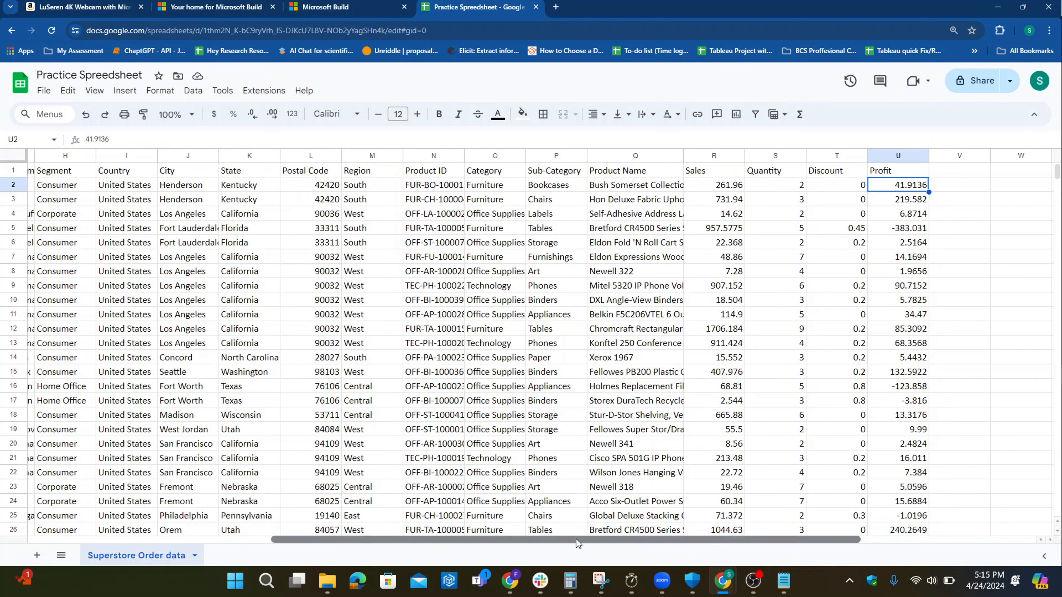
mouse_move(576, 540)
left_mouse_down()
mouse_move(419, 544)
mouse_move(248, 528)
mouse_move(531, 537)
mouse_move(590, 526)
left_mouse_up()
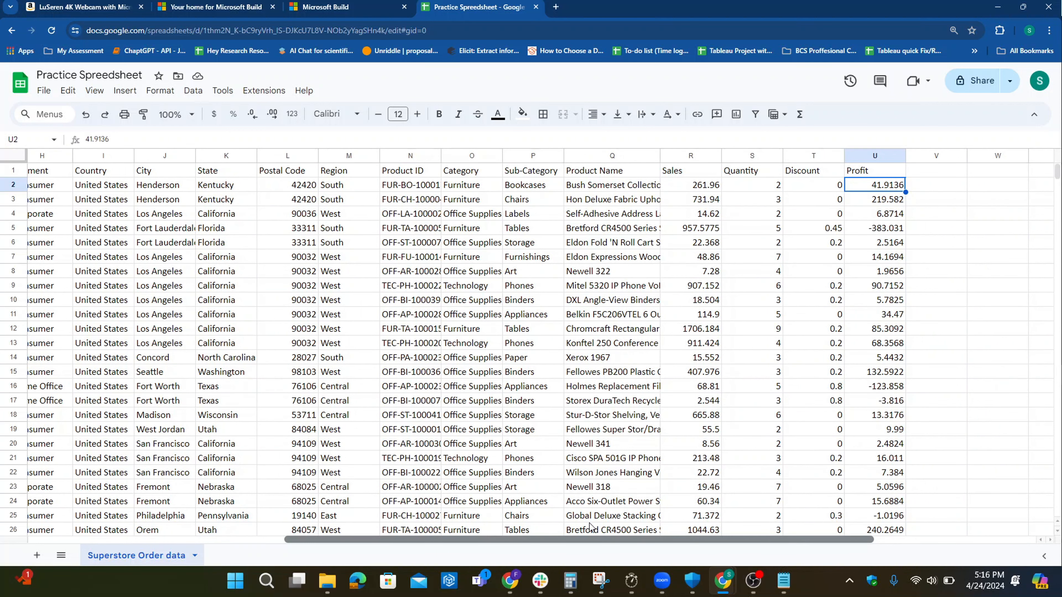
left_click_drag(591, 527, 165, 527)
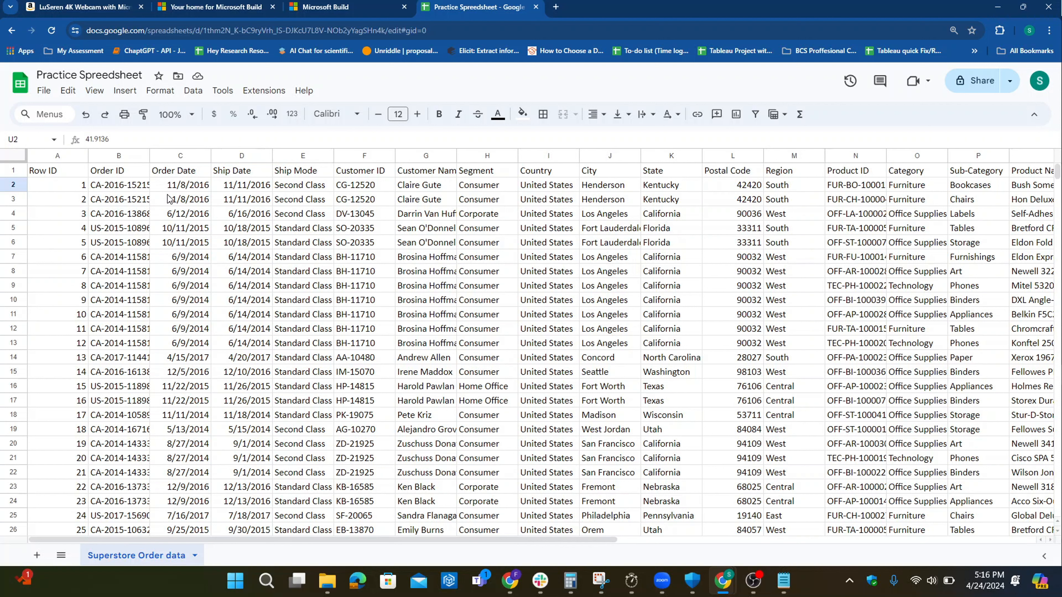
Step: Inspect the Order Date, Ship Mode, Segment and Row ID columns and the first order record's row
left_click(188, 156)
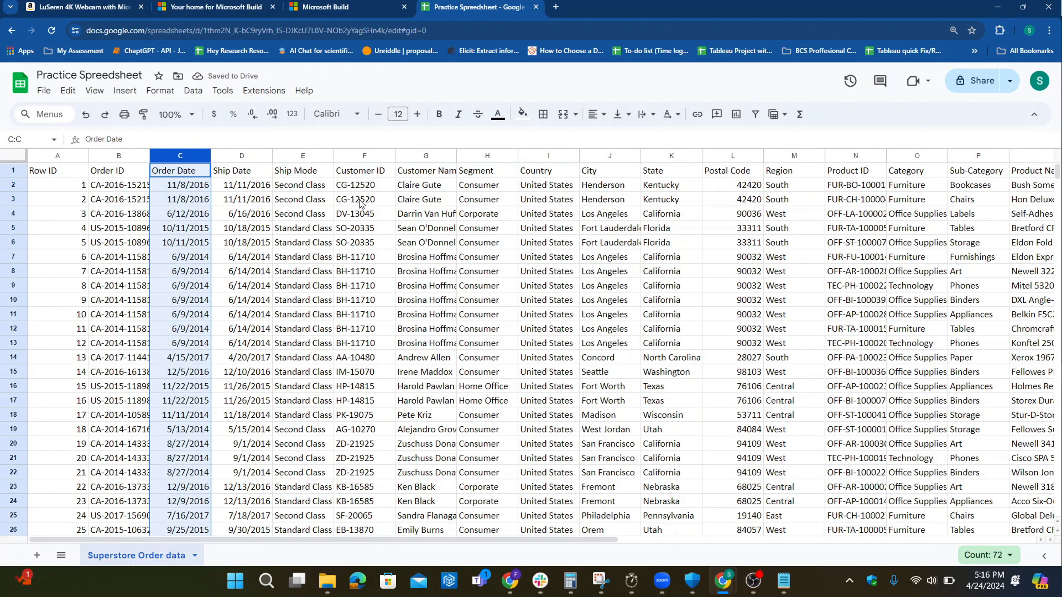
left_click(311, 159)
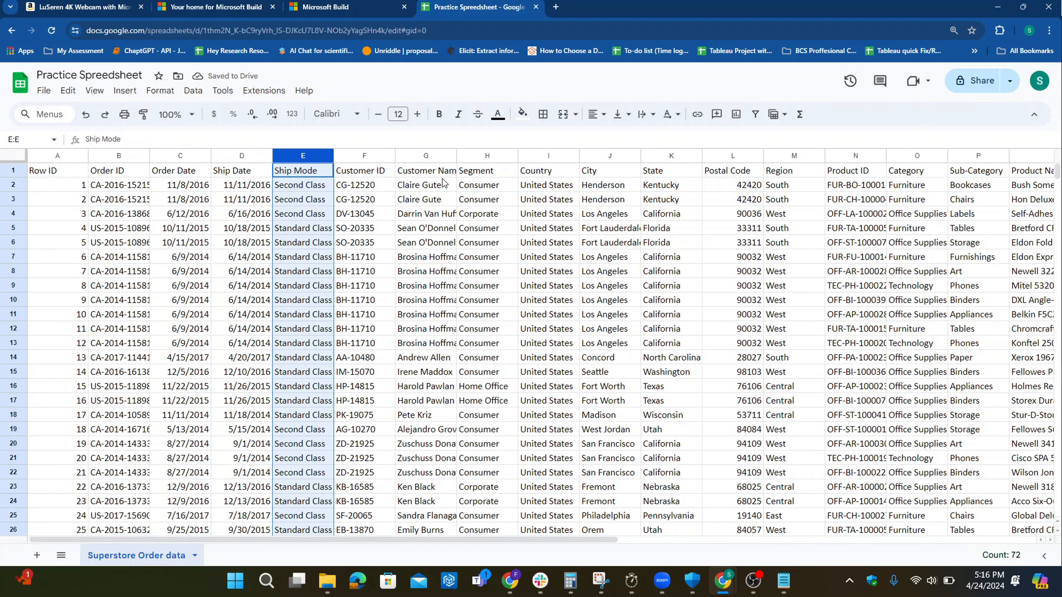
left_click(487, 155)
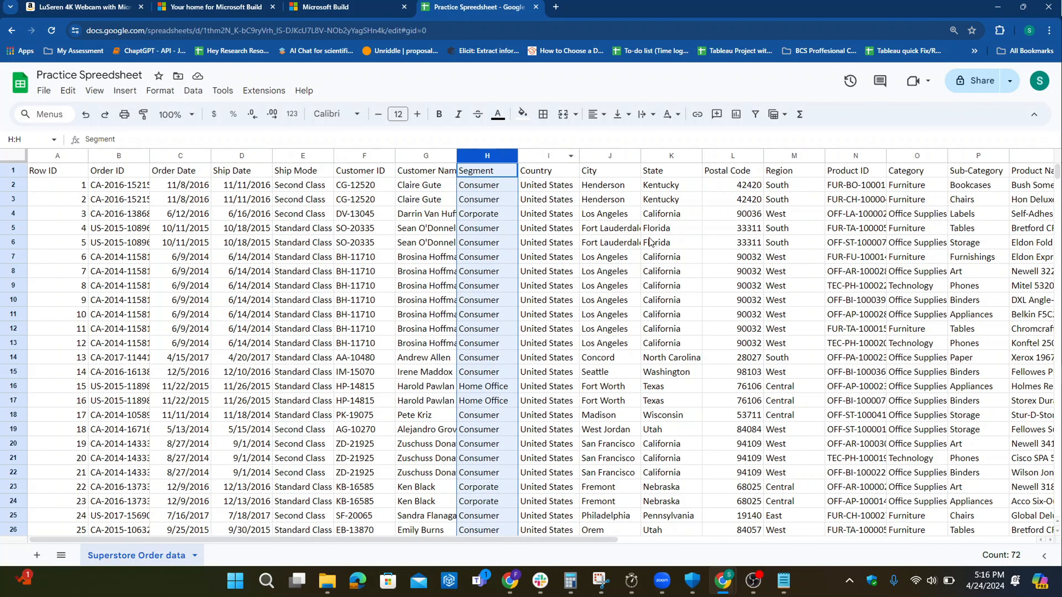
left_click_drag(569, 540, 719, 540)
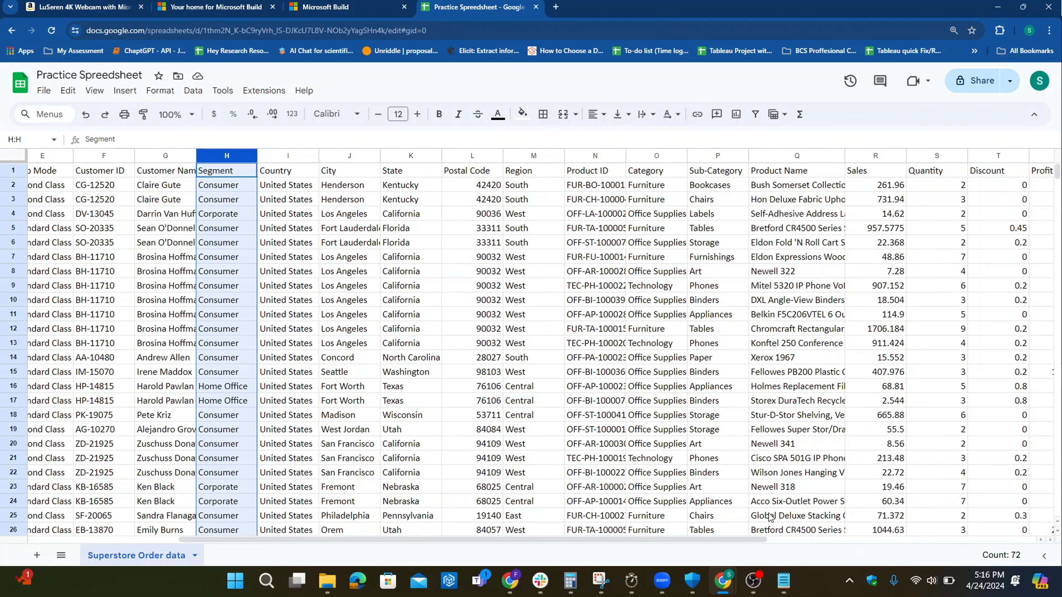
left_click_drag(730, 541, 507, 549)
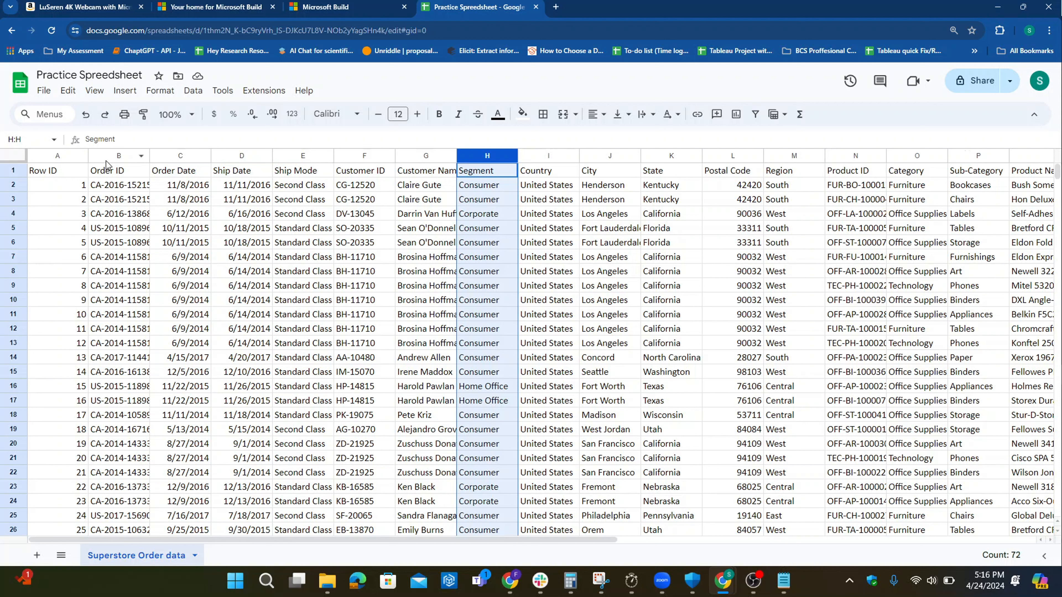
left_click(68, 156)
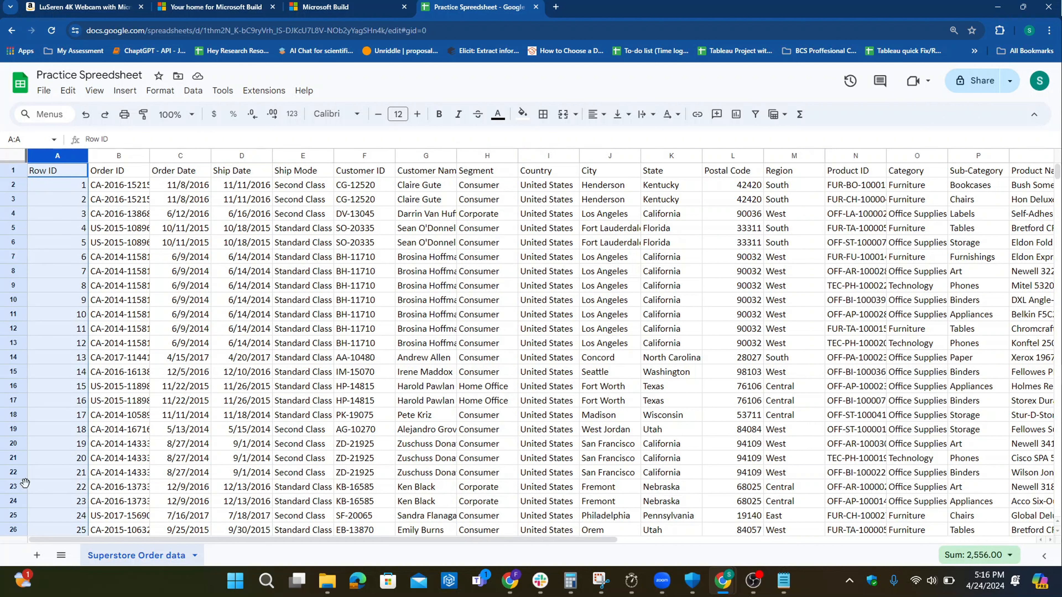
left_click(13, 185)
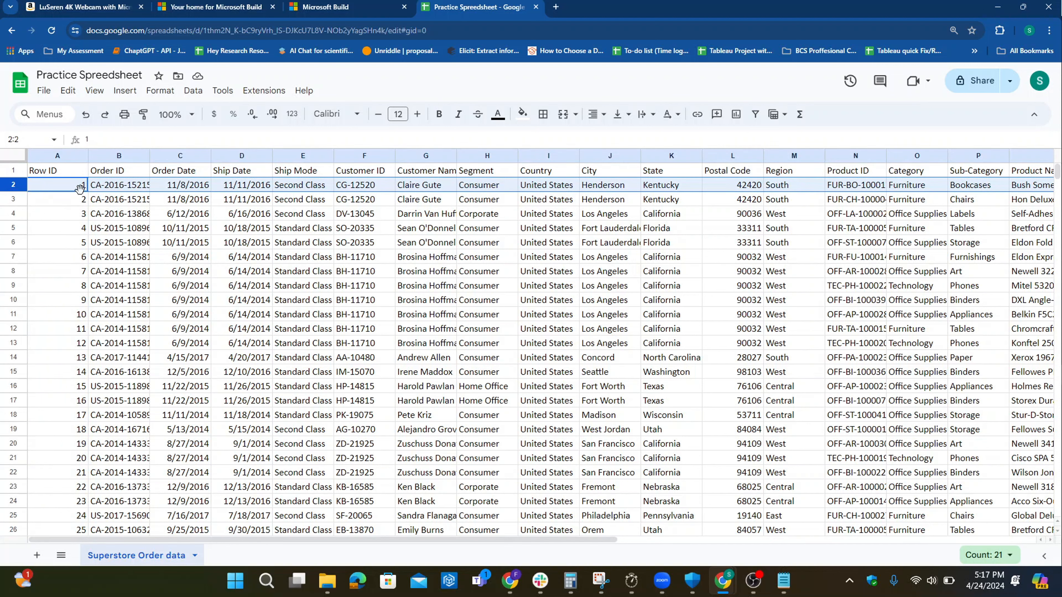
Step: Delete the Row ID and Order ID columns from the sheet
left_click(67, 155)
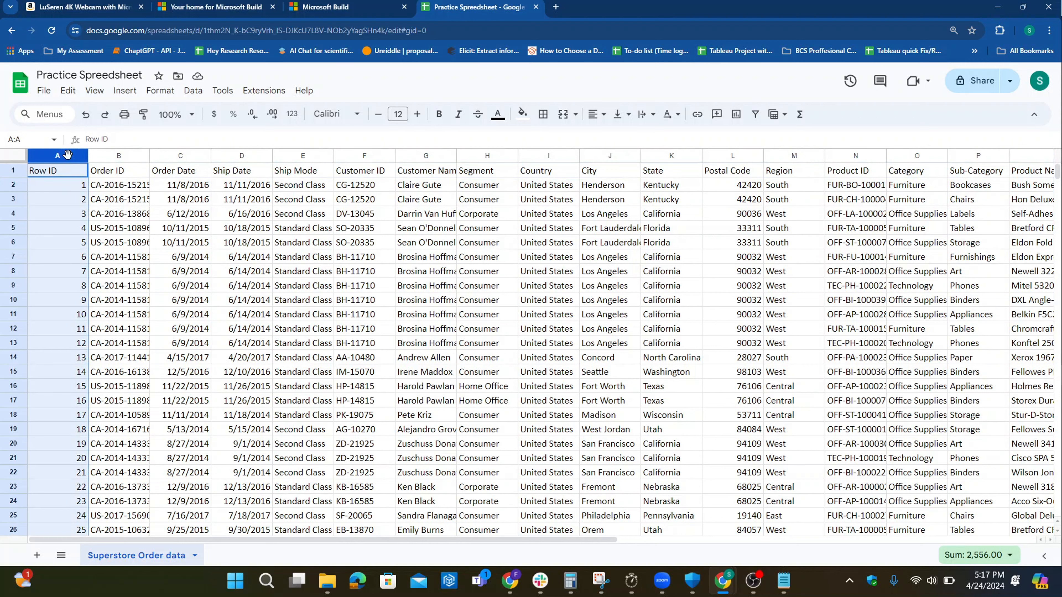
right_click(67, 155)
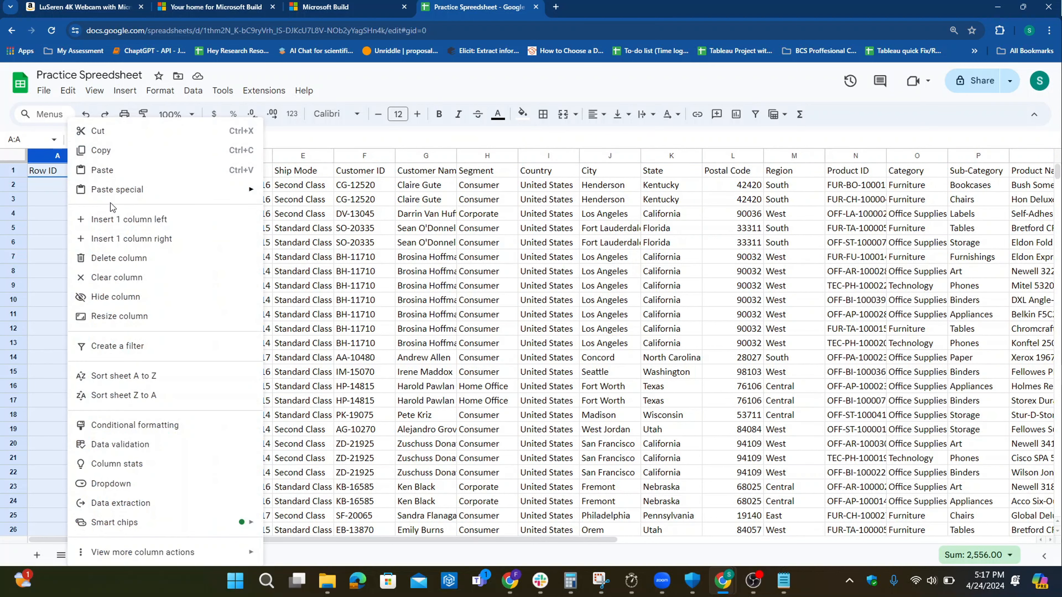
left_click(107, 258)
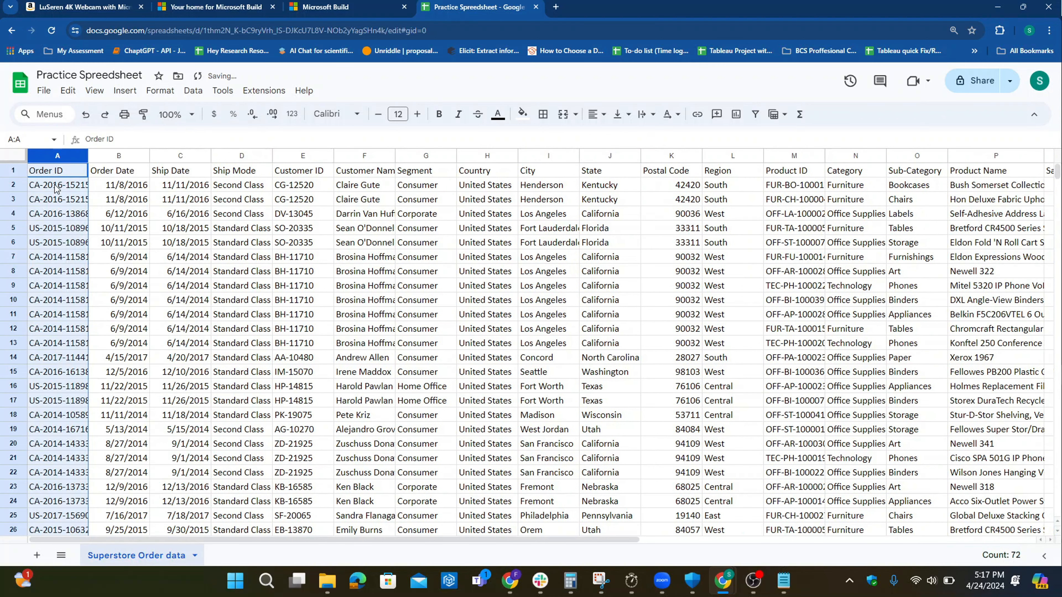
right_click(54, 158)
left_click(90, 256)
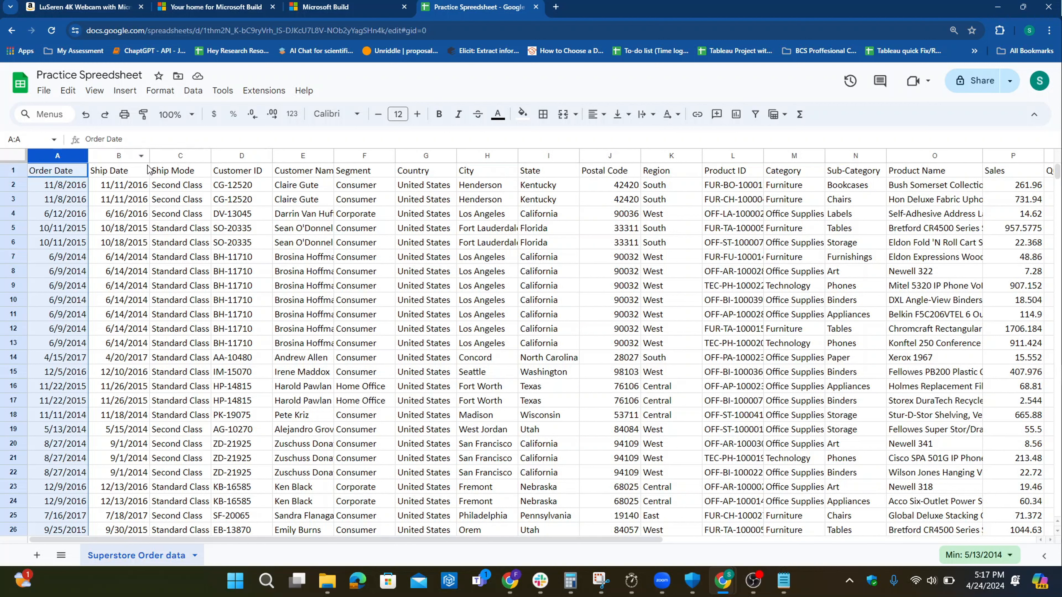
left_click(115, 155)
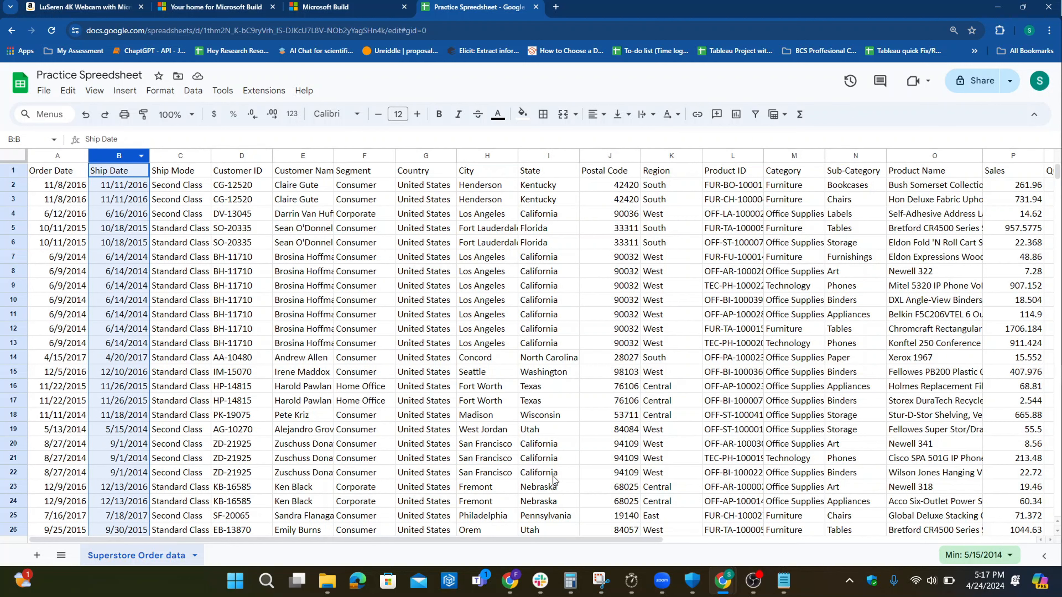
left_click_drag(555, 538, 420, 538)
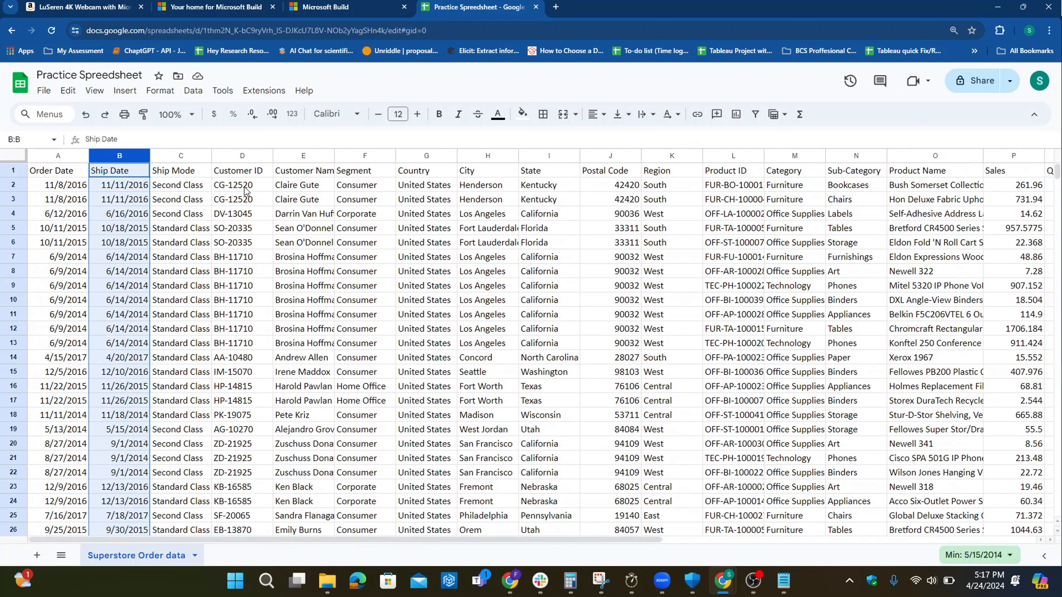
left_click(180, 190)
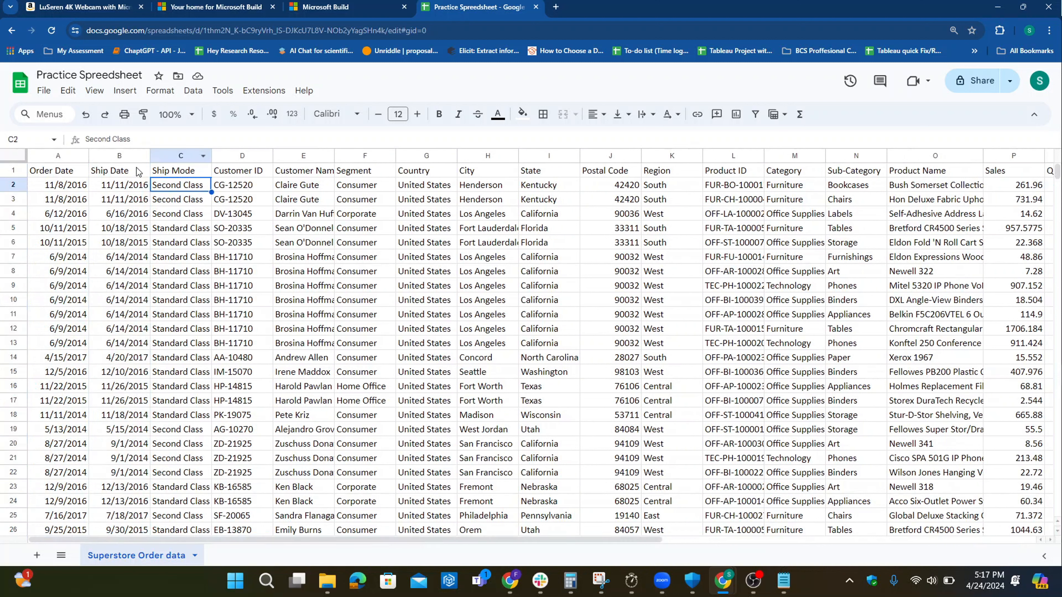
left_click(121, 157)
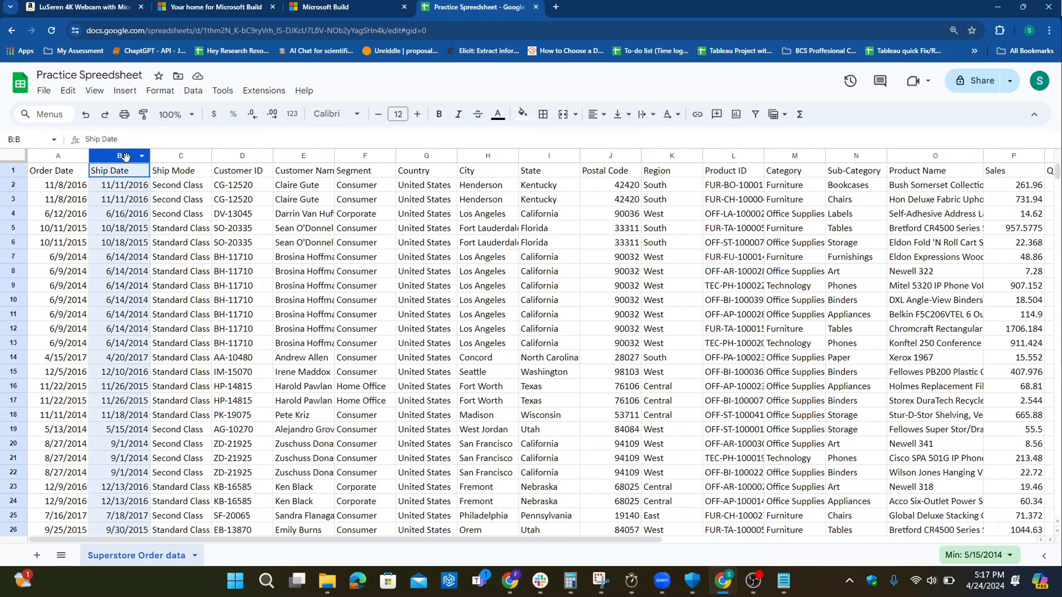
left_click(146, 158, "shift")
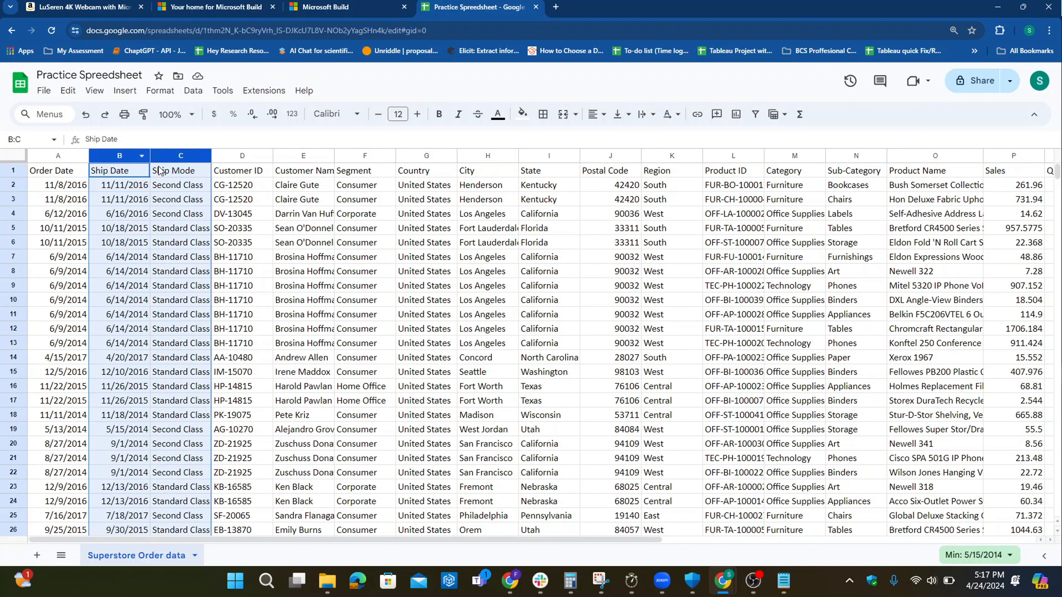
left_click(236, 190)
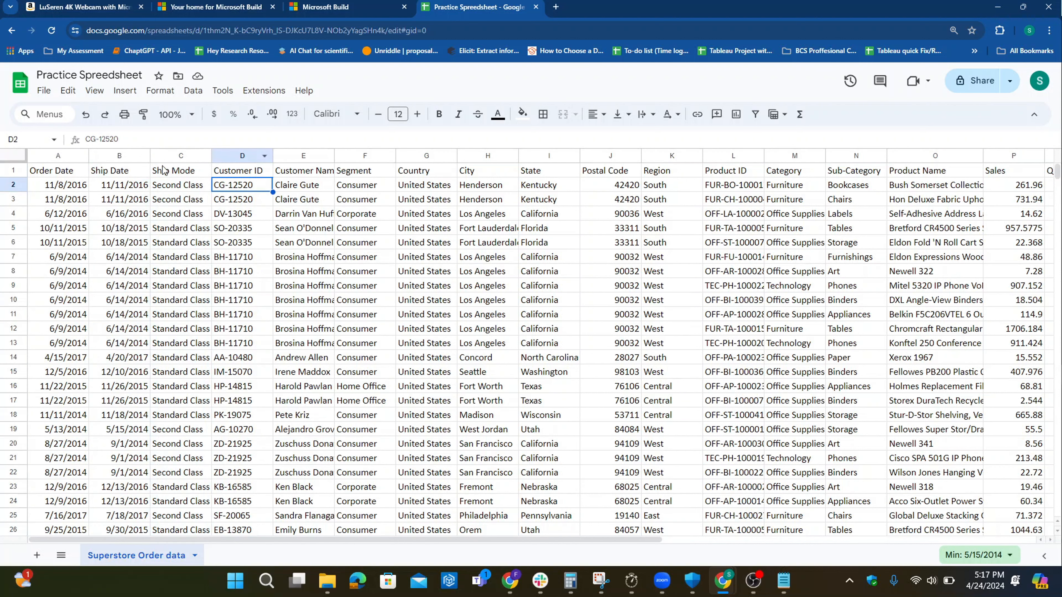
left_click(112, 156)
left_click_drag(111, 155, 197, 158)
left_click(152, 188)
Step: Delete the adjacent Ship Mode, Ship Date and Customer ID columns from the sheet
left_click_drag(126, 156, 362, 239)
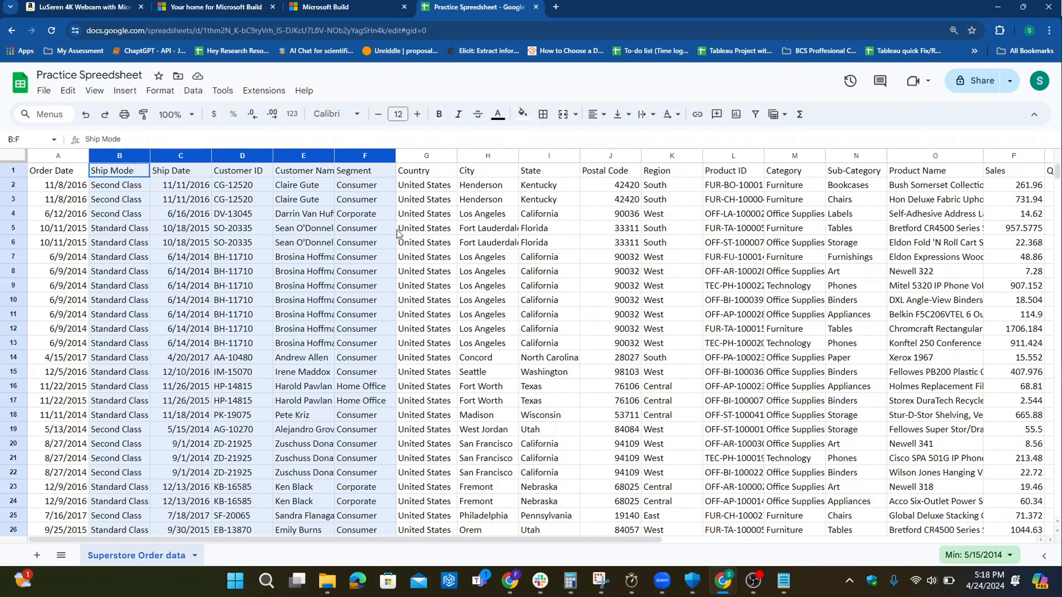
left_click_drag(398, 233, 272, 239)
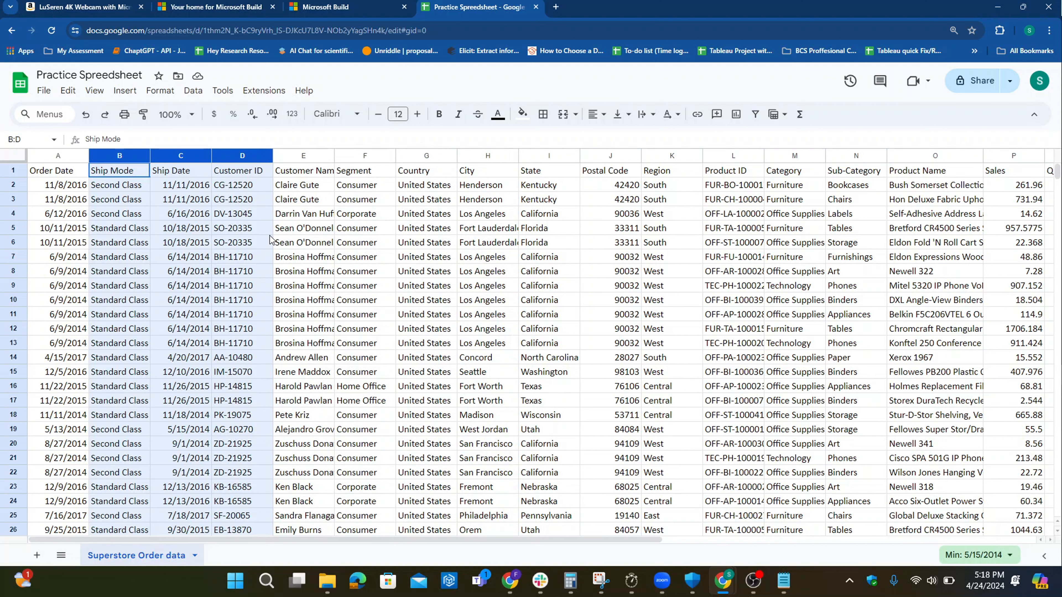
right_click(244, 156)
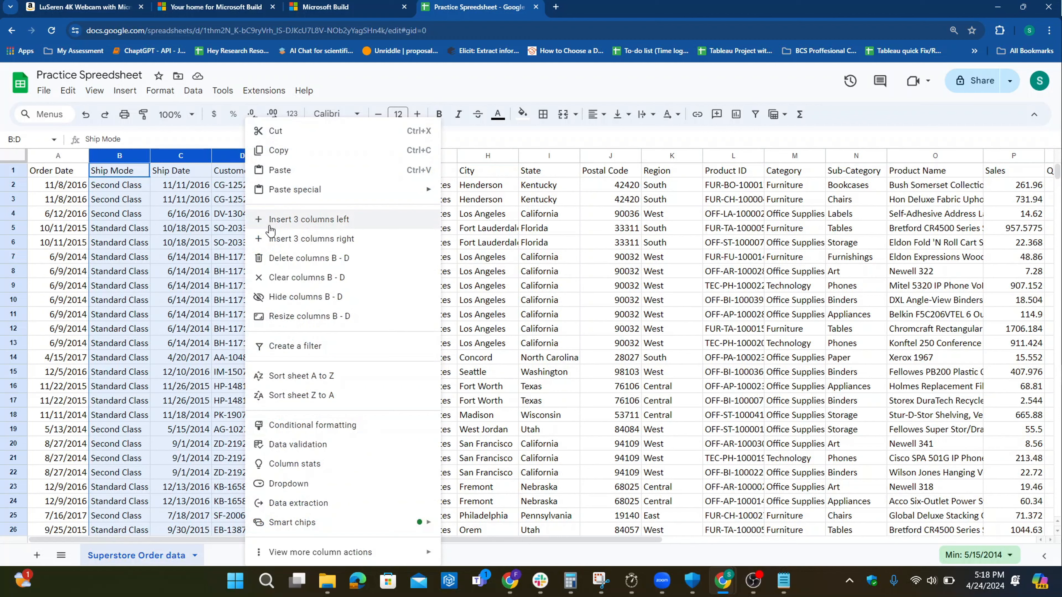
left_click(272, 257)
left_click(298, 240)
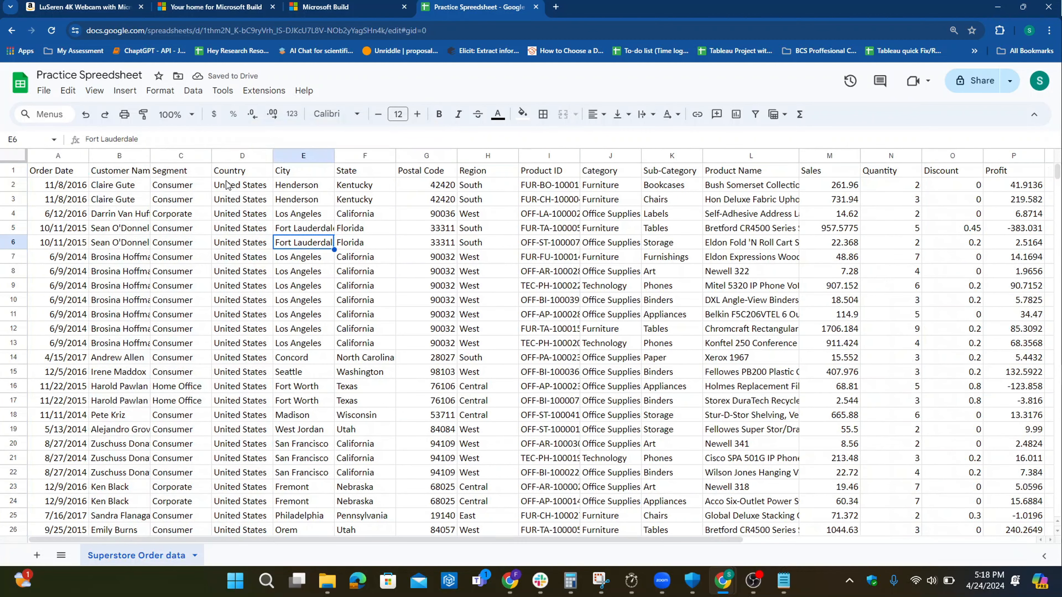
left_click_drag(240, 156, 513, 176)
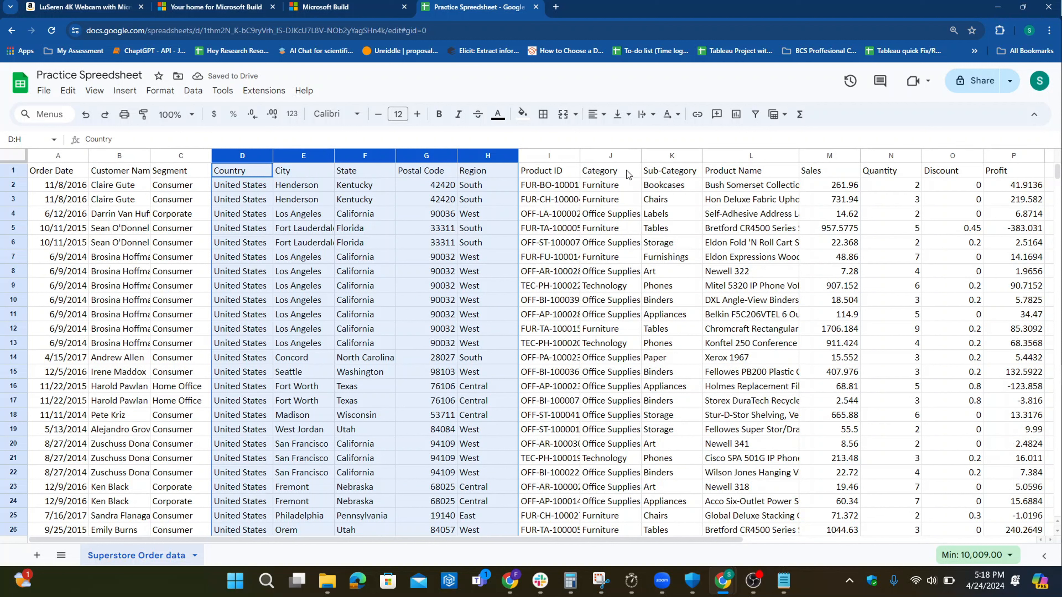
left_click(562, 301)
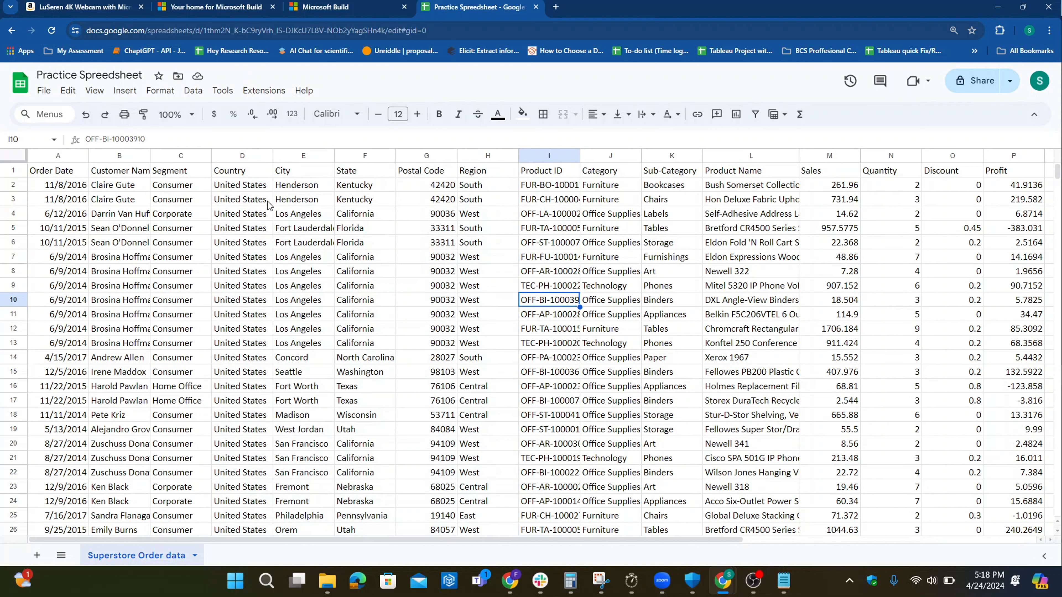
left_click_drag(238, 159, 475, 197)
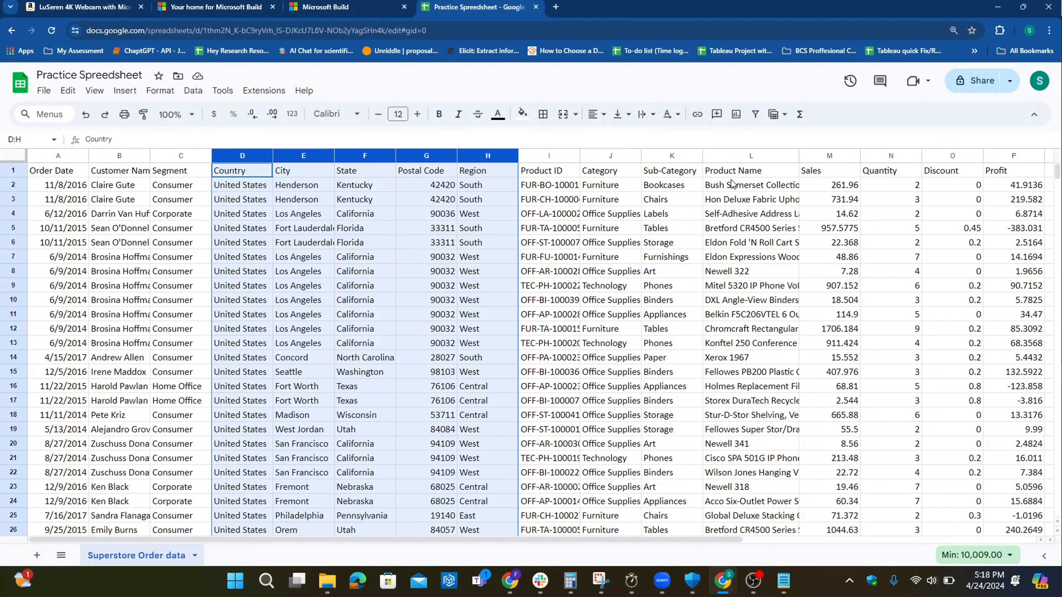
left_click(667, 156, "shift")
left_click(515, 198)
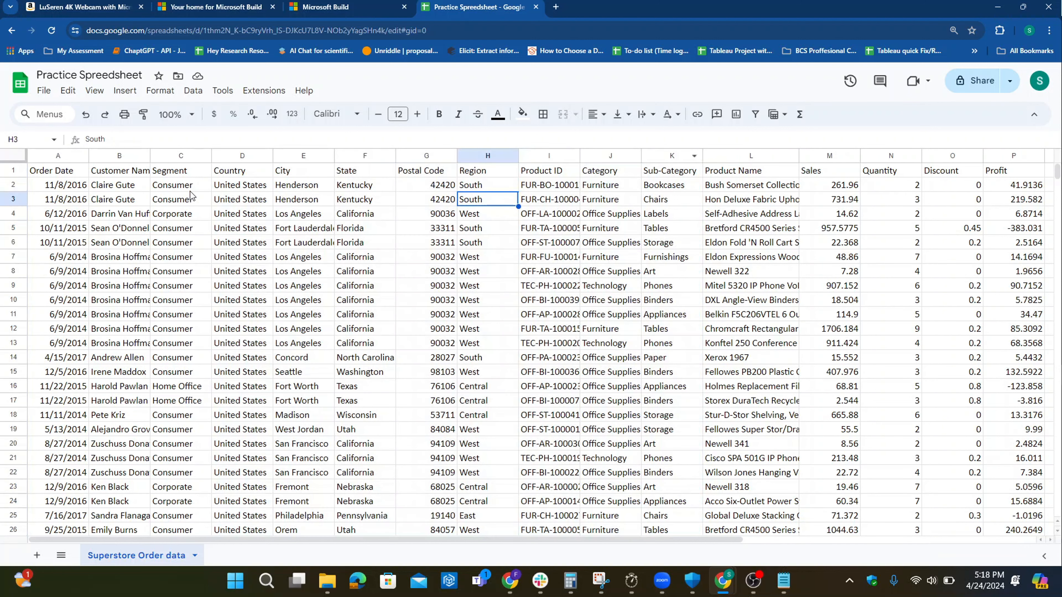
left_click(231, 155)
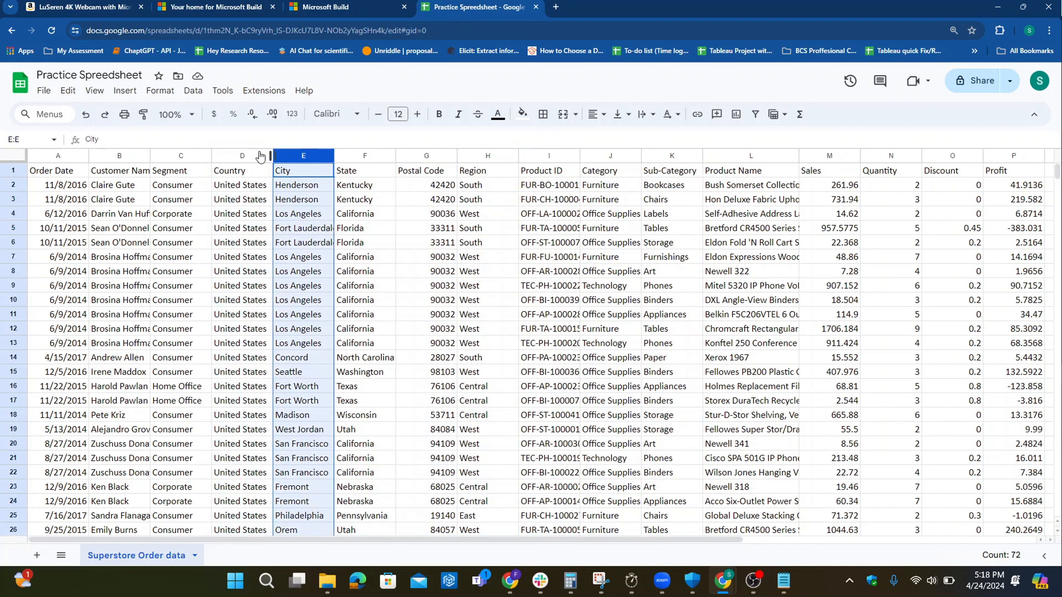
left_click_drag(254, 156, 481, 172)
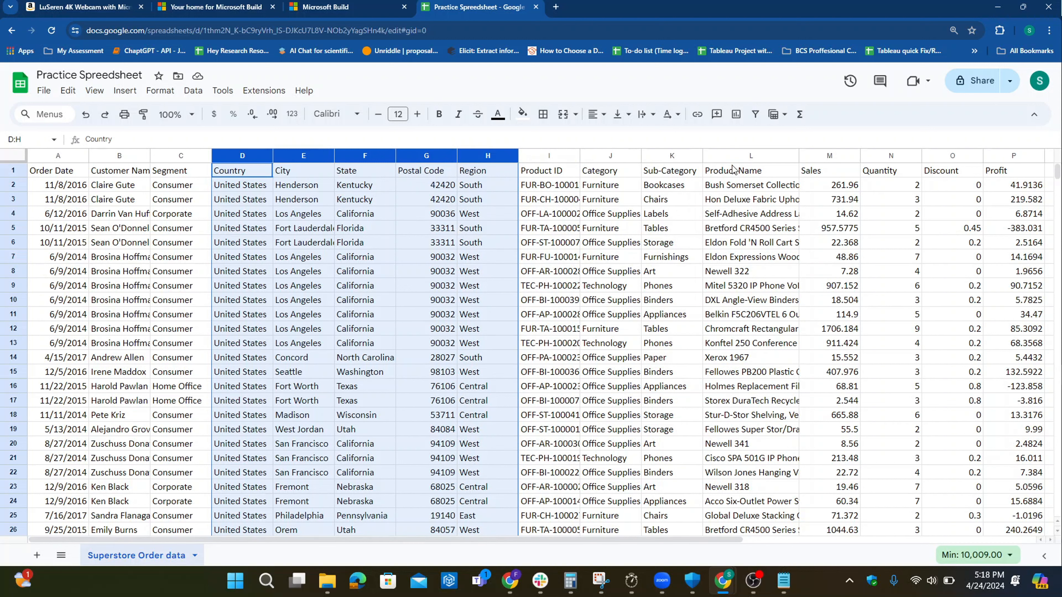
left_click(615, 156, "ctrl")
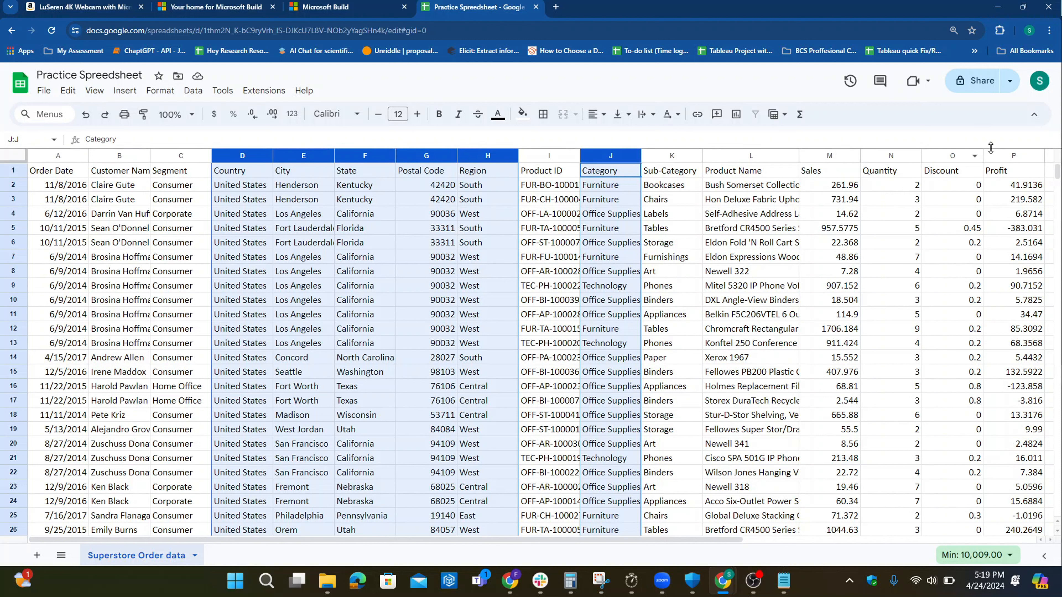
left_click(1014, 159, "ctrl")
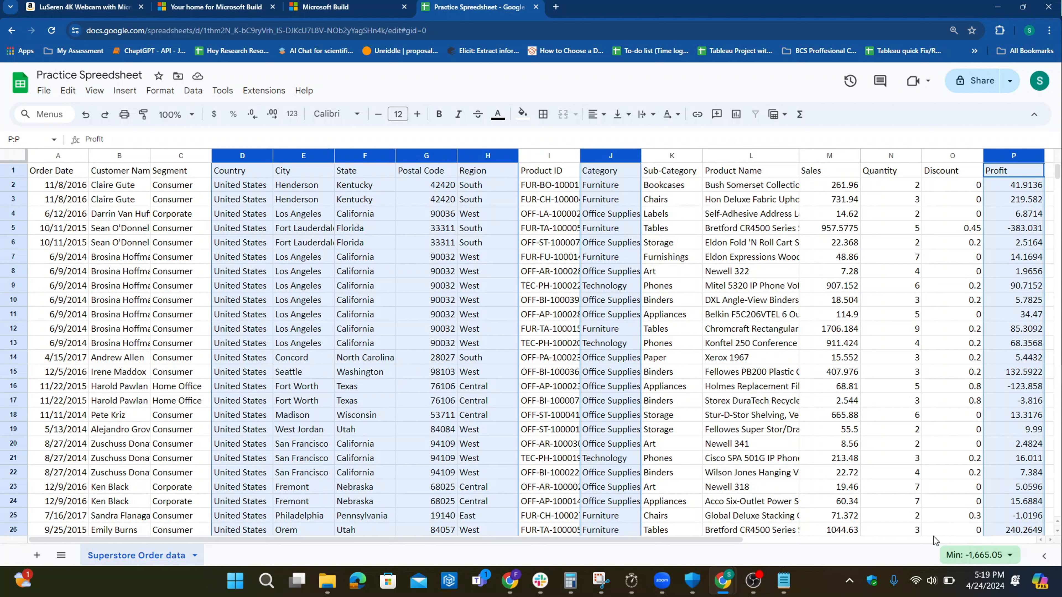
right_click(479, 157)
left_click(409, 202)
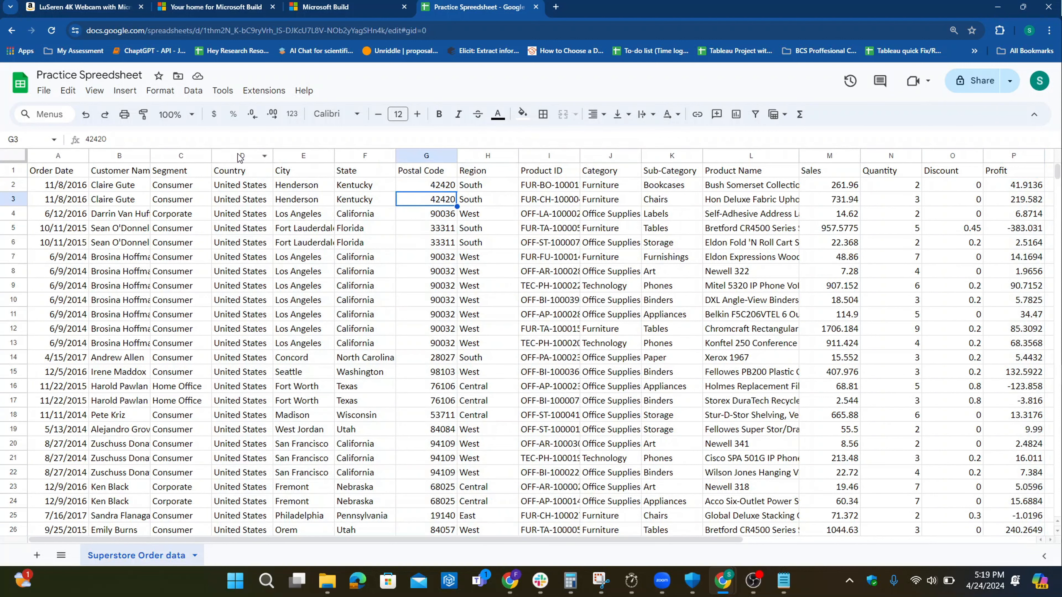
Step: Delete the Country, City, State, Postal Code, Region, Sub-Category and Profit columns together
left_click_drag(239, 155, 505, 158)
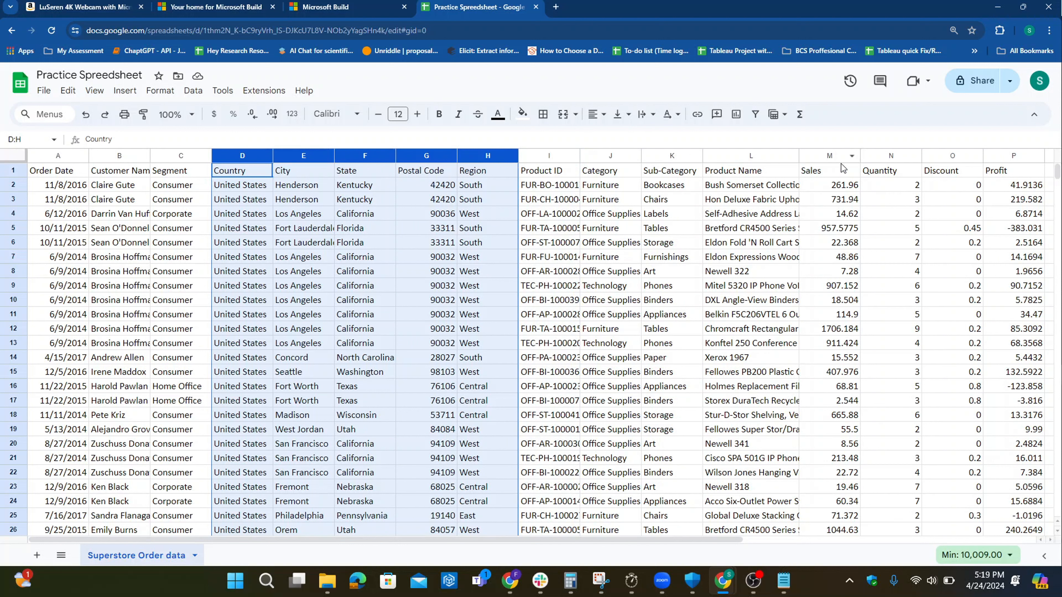
left_click(1016, 158, "ctrl")
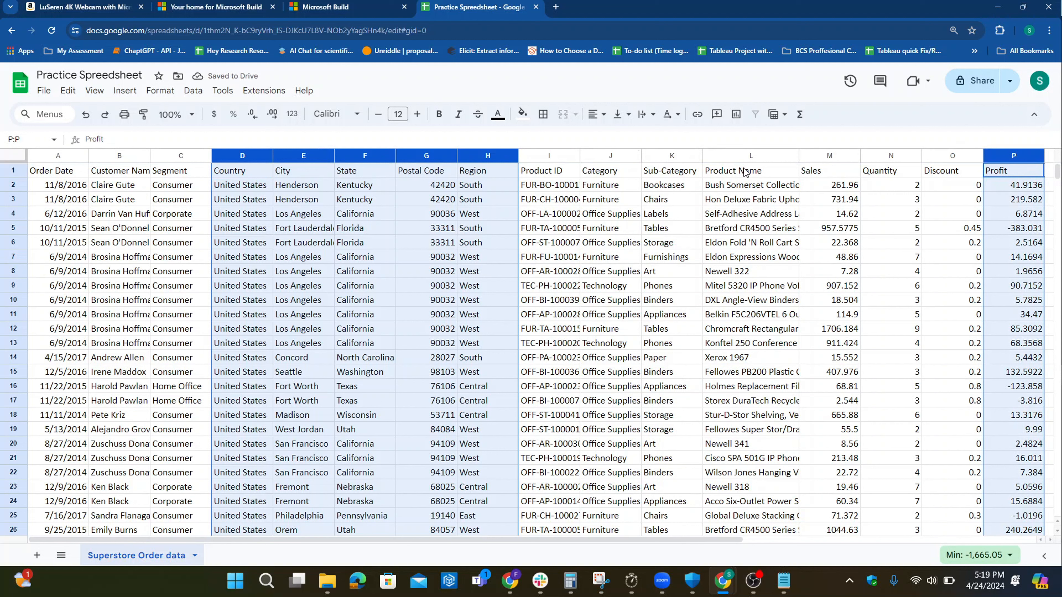
left_click(678, 156, "ctrl")
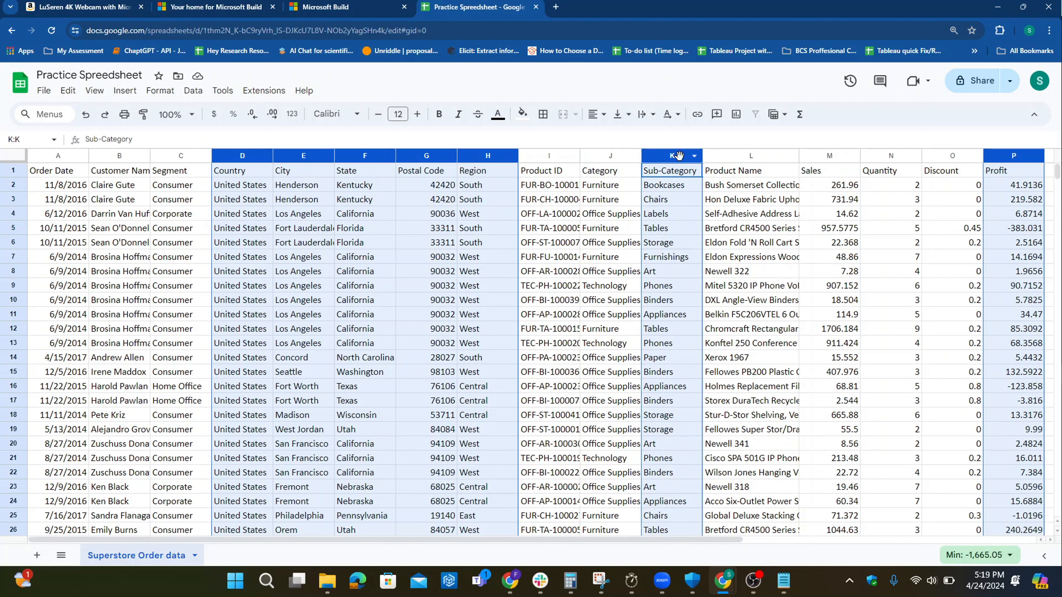
right_click(678, 155)
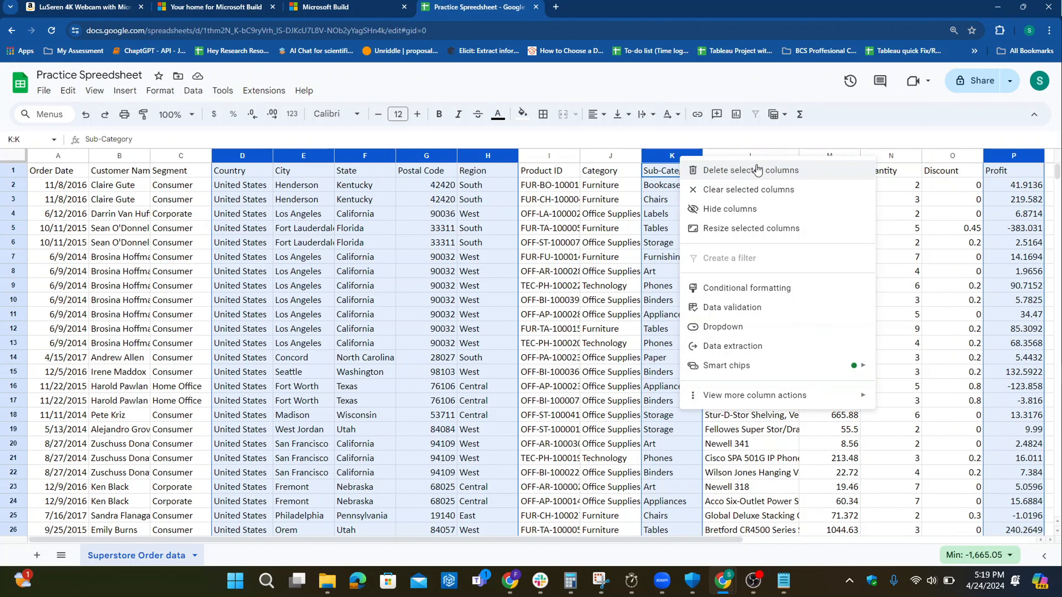
left_click(750, 179)
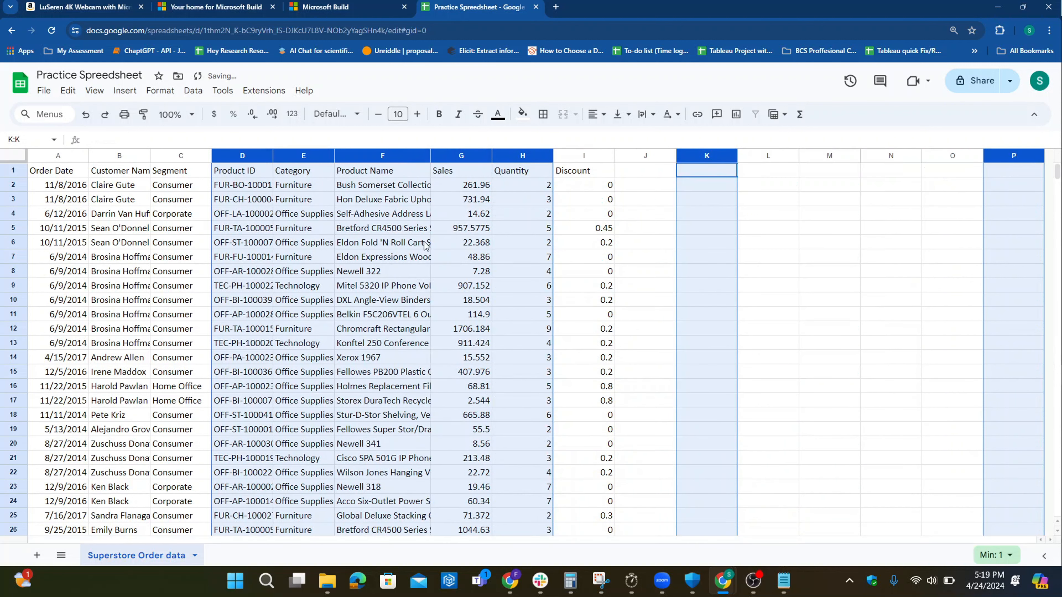
left_click(820, 276)
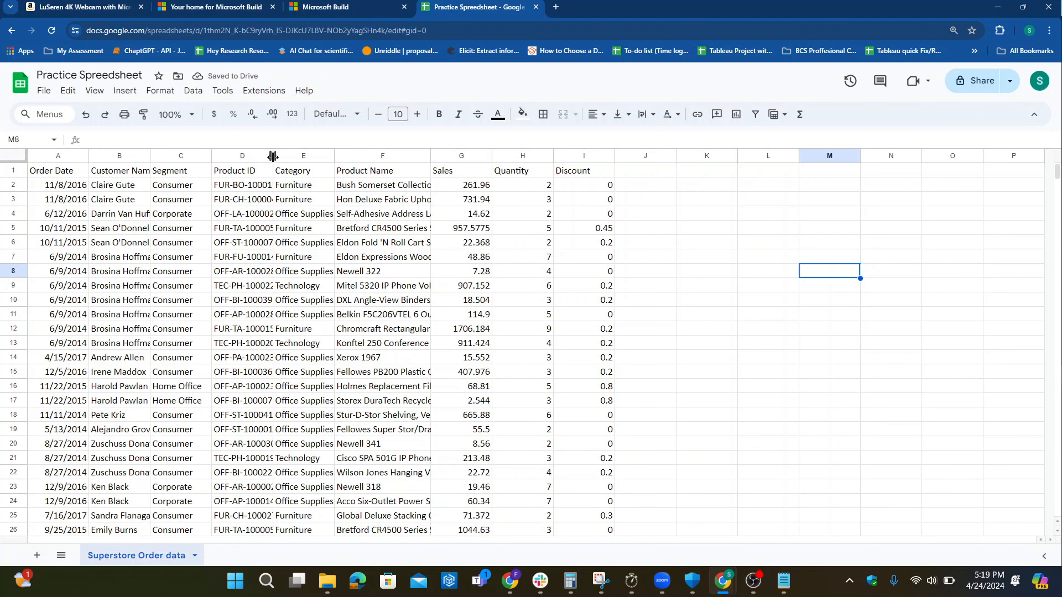
Step: Widen the Product ID column to show its full IDs, and delete that column
left_click_drag(273, 156, 323, 156)
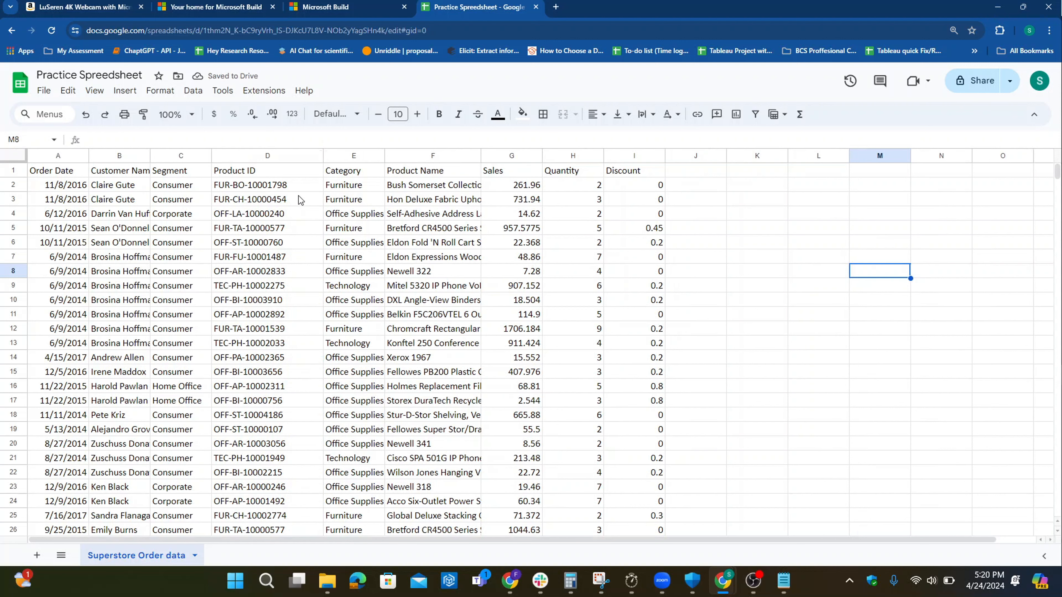
left_click(266, 156)
right_click(266, 155)
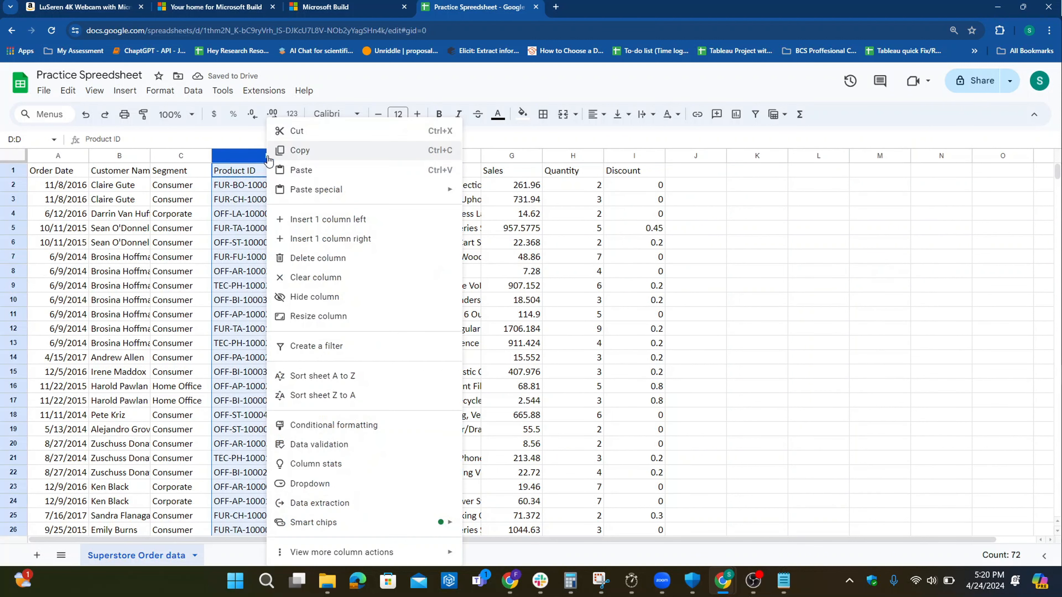
left_click(296, 260)
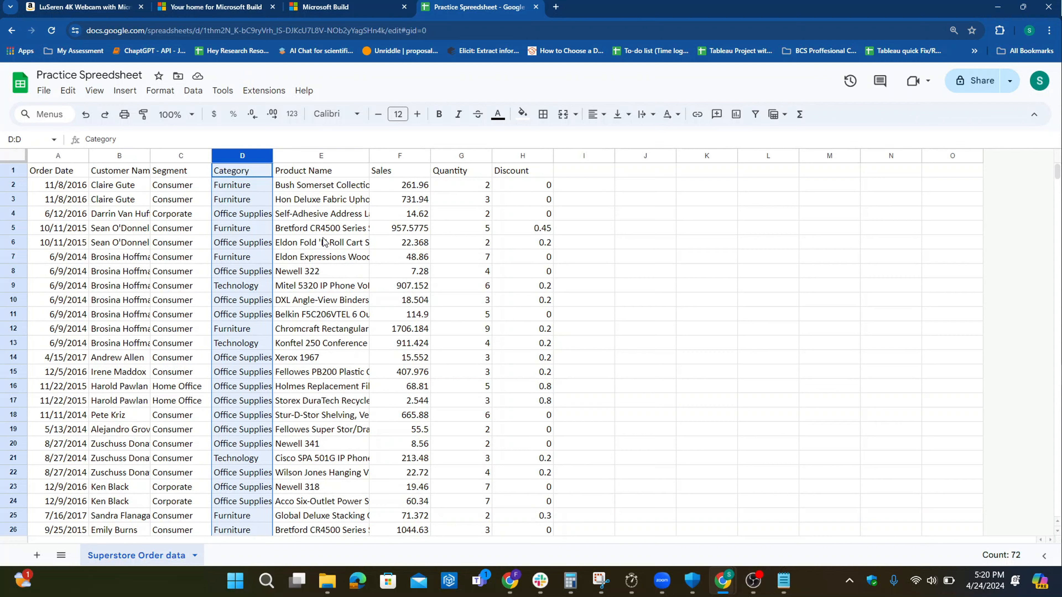
Step: Delete row 68, the Home Office furniture order dated 4/30/2015 near the end of the data
scroll(347, 300, "down", 8)
scroll(346, 299, "up", 5)
scroll(346, 300, "down", 5)
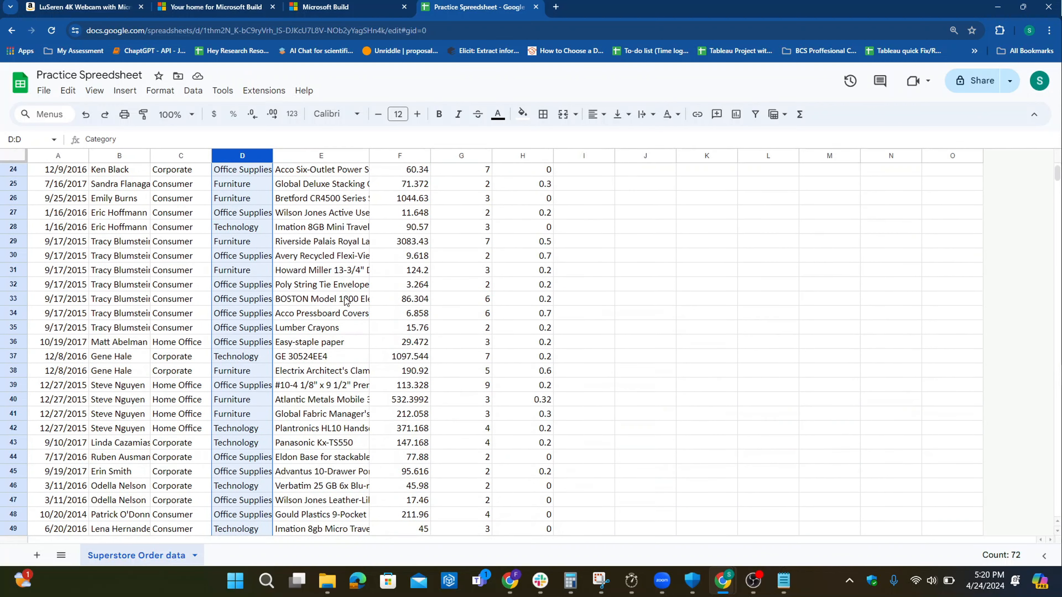
scroll(346, 300, "down", 15)
scroll(344, 298, "up", 9)
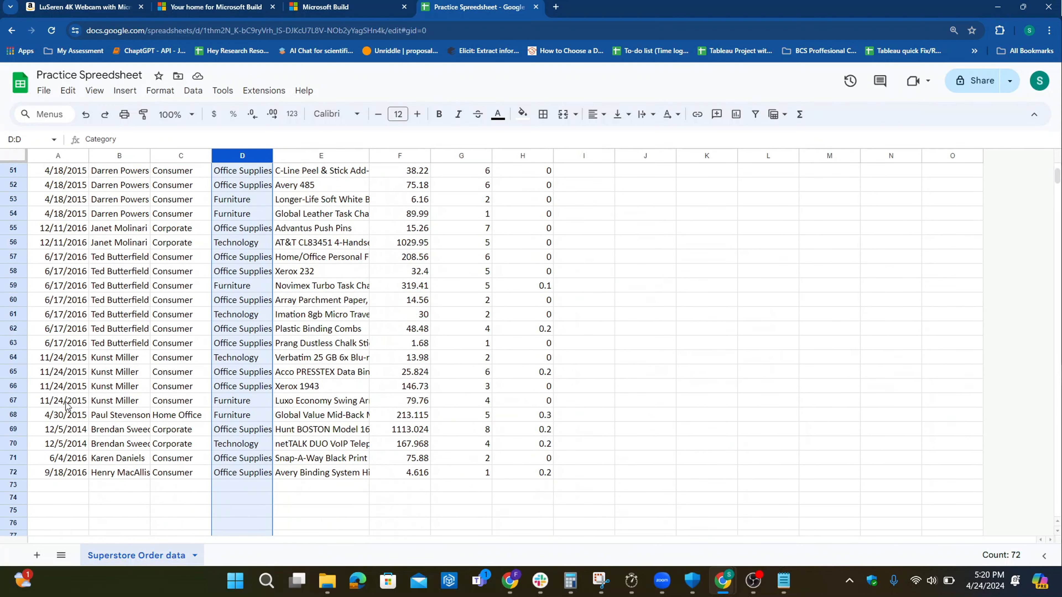
left_click(13, 415)
left_click(114, 444)
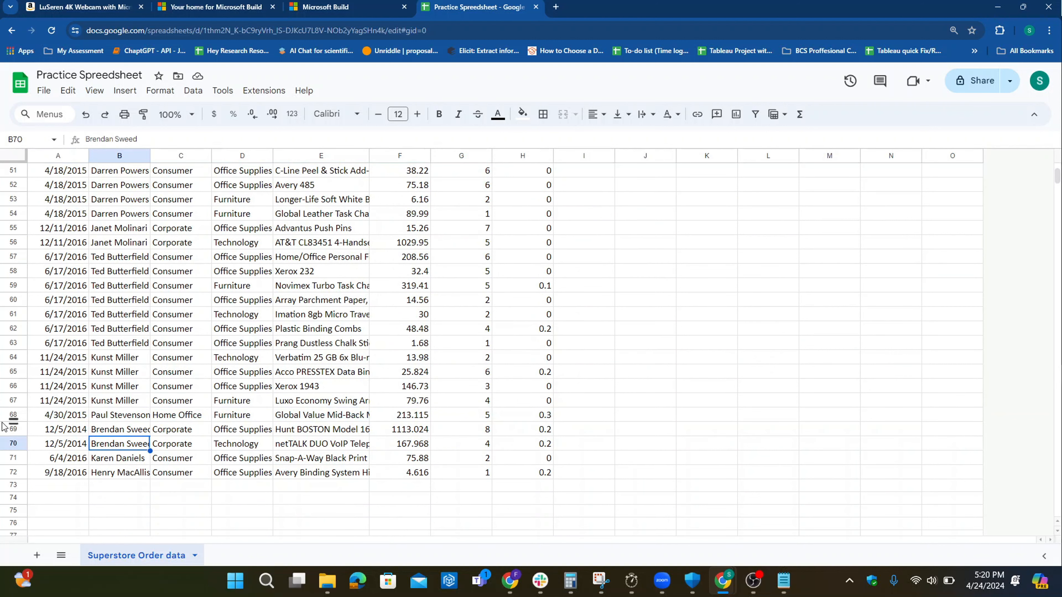
left_click(12, 415)
right_click(13, 415)
left_click(67, 229)
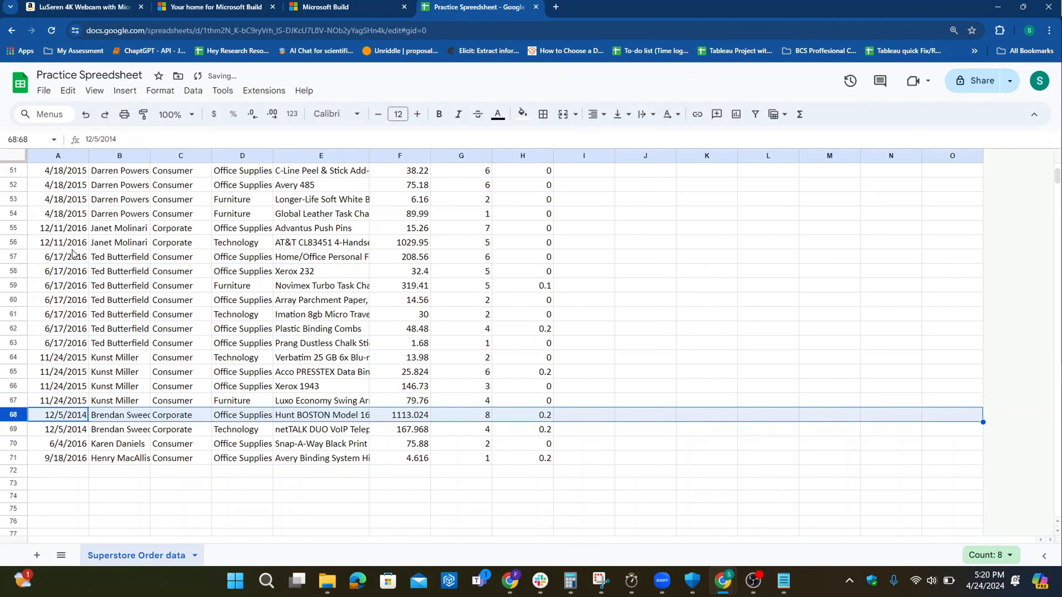
Step: Delete rows 64 to 71 at the end of the data together
left_click_drag(16, 364, 19, 420)
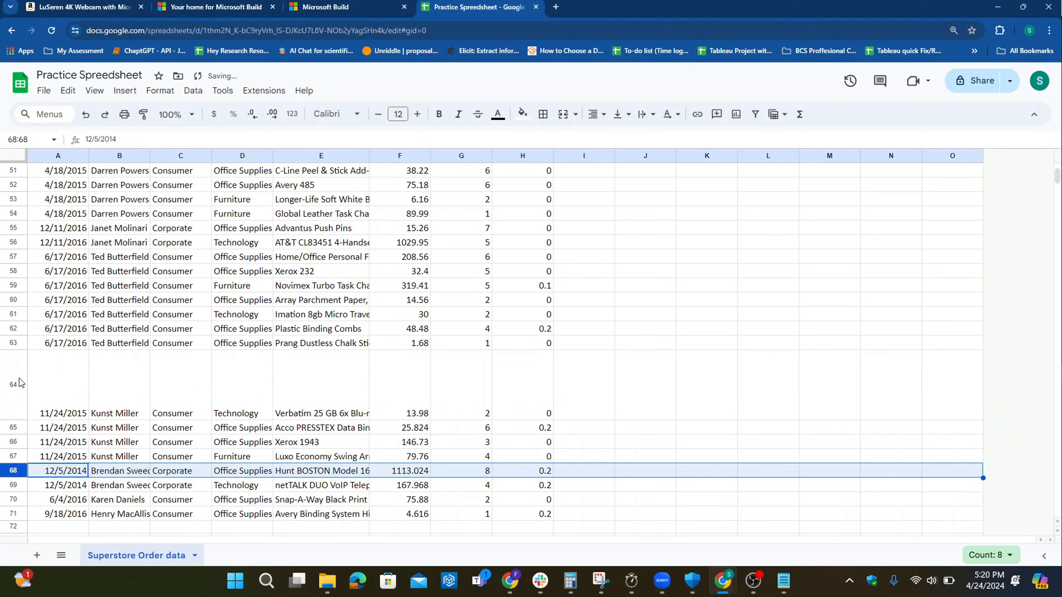
key("ctrl+z")
left_click(15, 357)
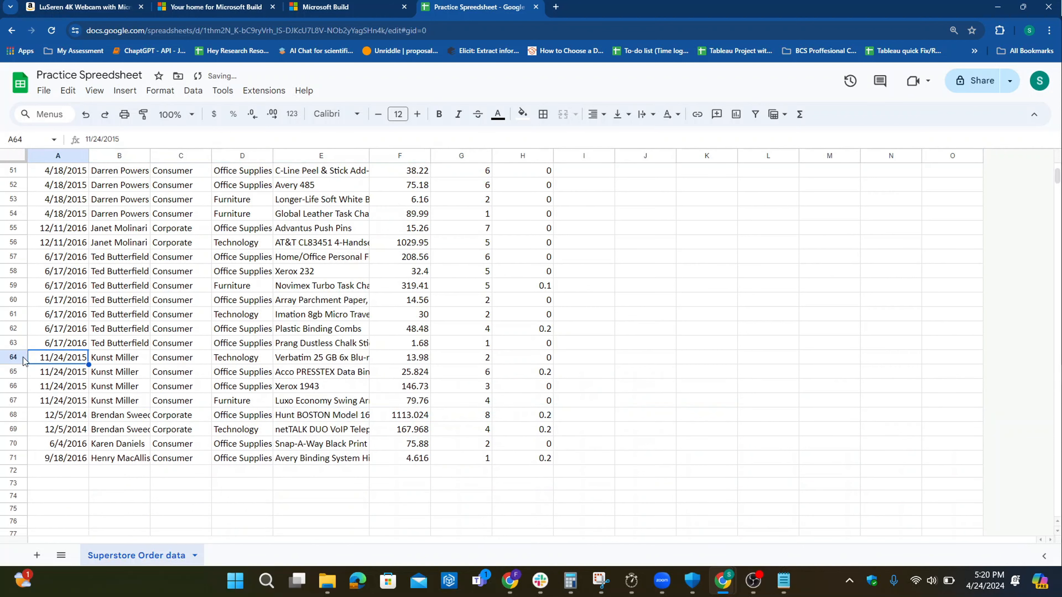
left_click_drag(15, 358, 16, 458)
right_click(15, 458)
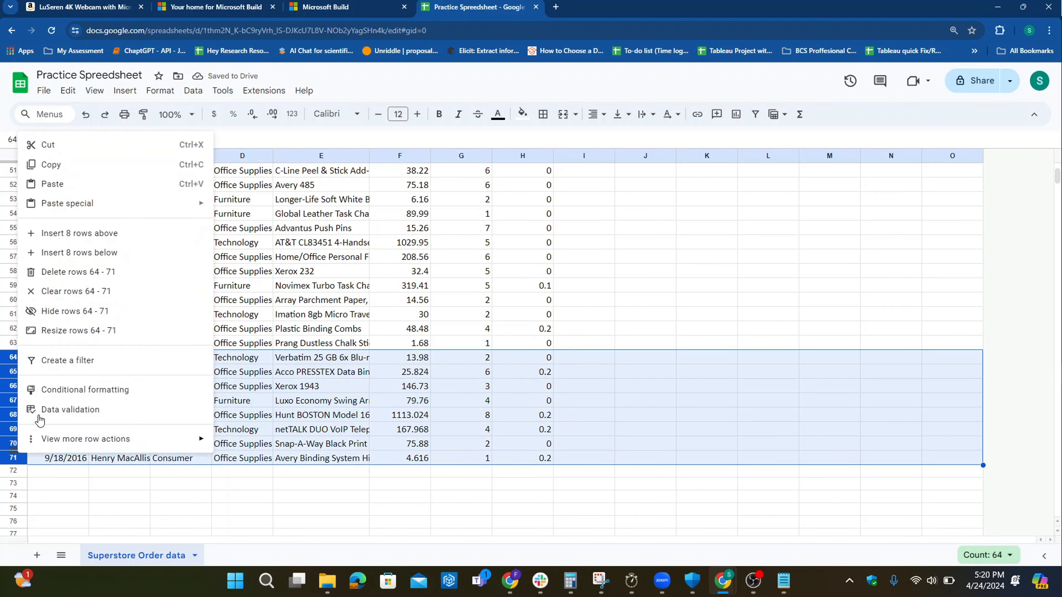
left_click(73, 272)
left_click(341, 357)
scroll(337, 358, "up", 5)
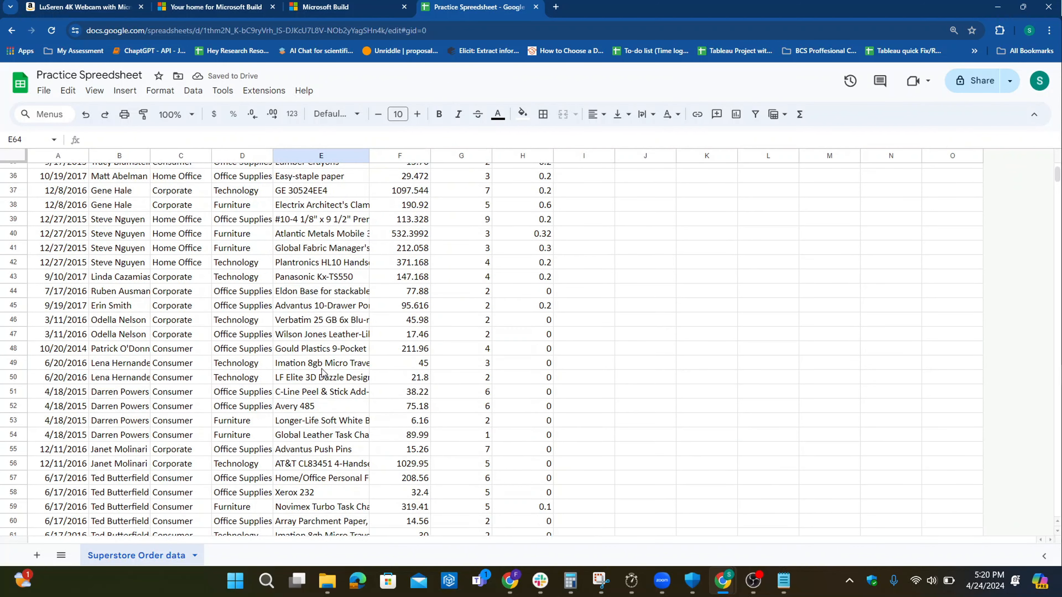
scroll(322, 371, "down", 4)
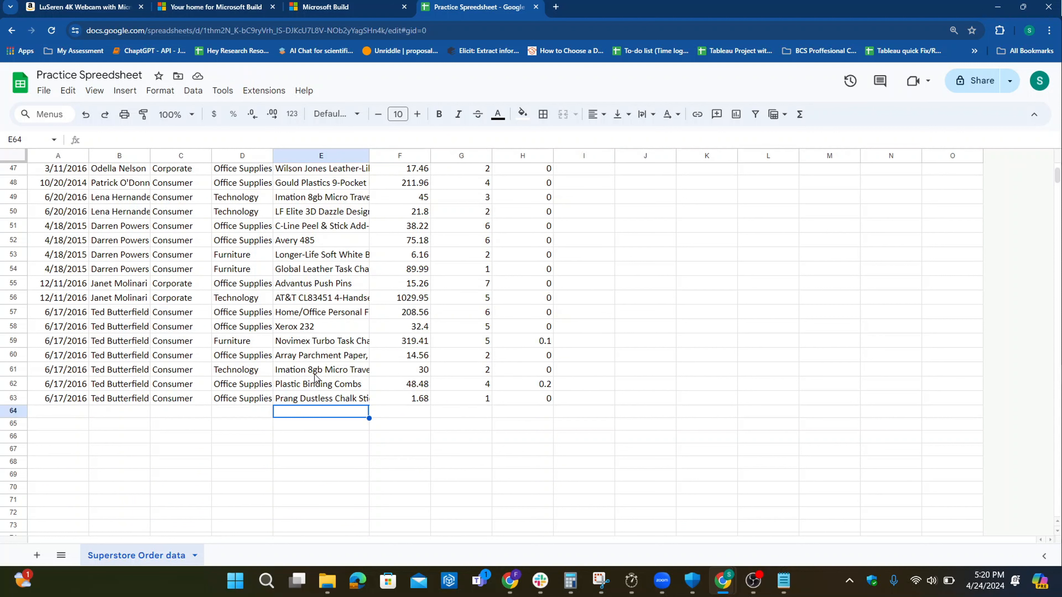
Step: Undo the deletion of rows 64 to 71 and the earlier deletion of row 68
key("ctrl+v")
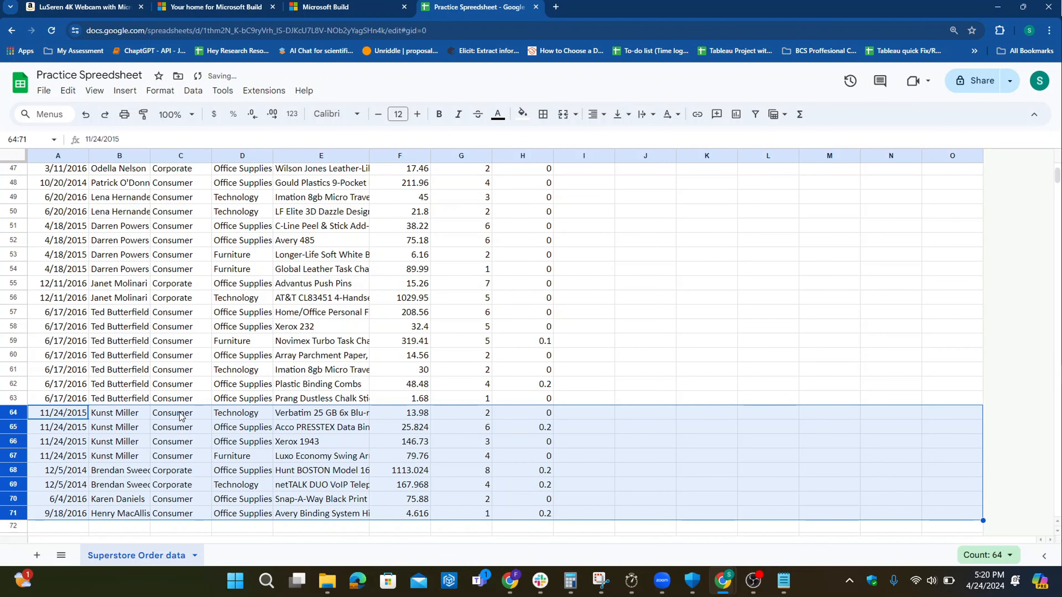
key("ctrl+z")
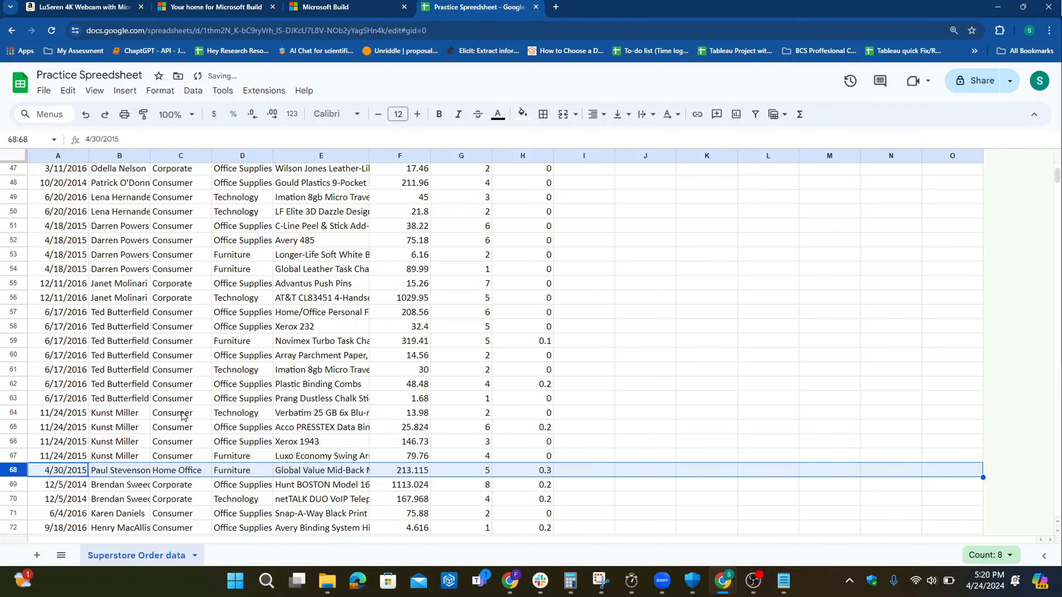
scroll(167, 412, "down", 4)
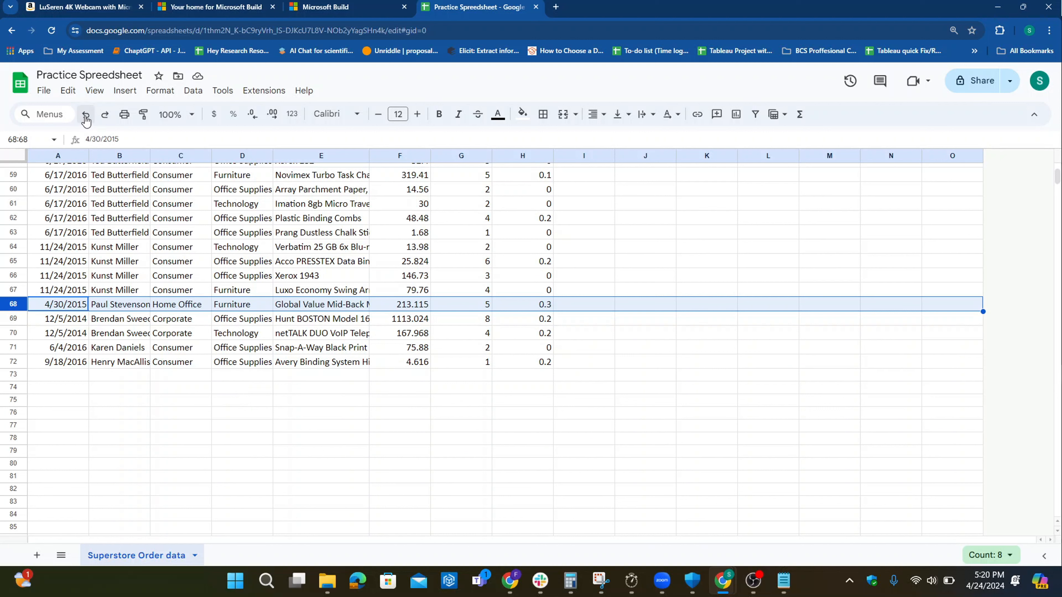
Step: Redo the deletions of row 68 and rows 64 to 71, and undo them again to restore every row
left_click(106, 119)
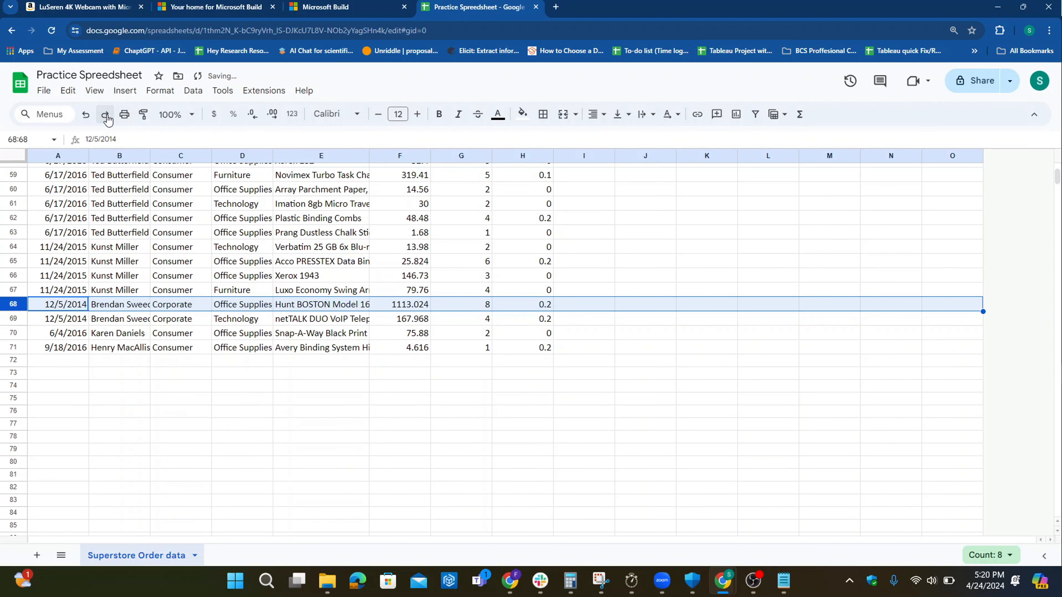
left_click(86, 121)
left_click(85, 119)
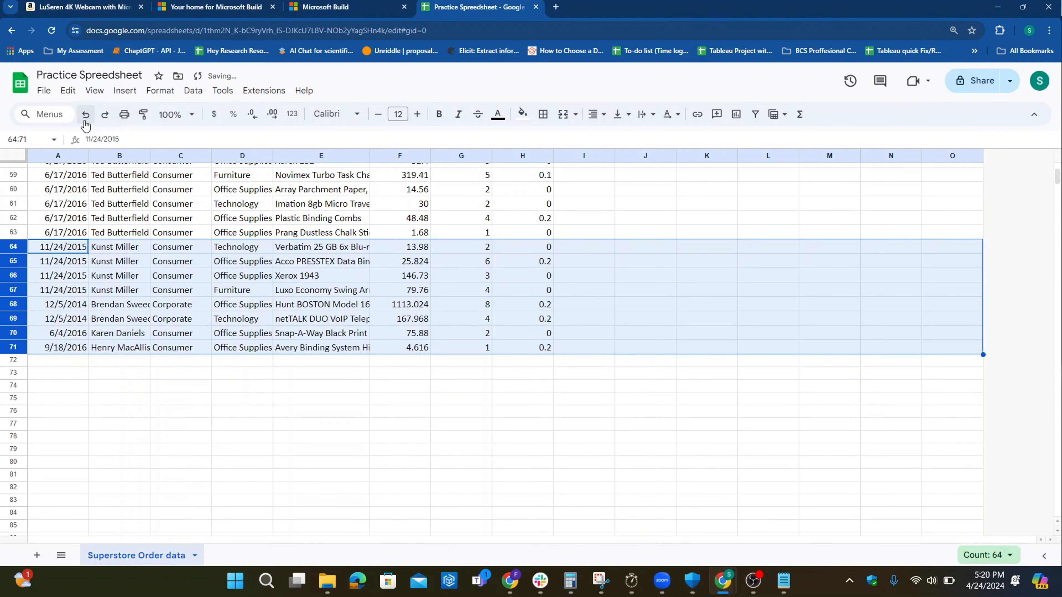
left_click(85, 119)
left_click(105, 119)
left_click(106, 119)
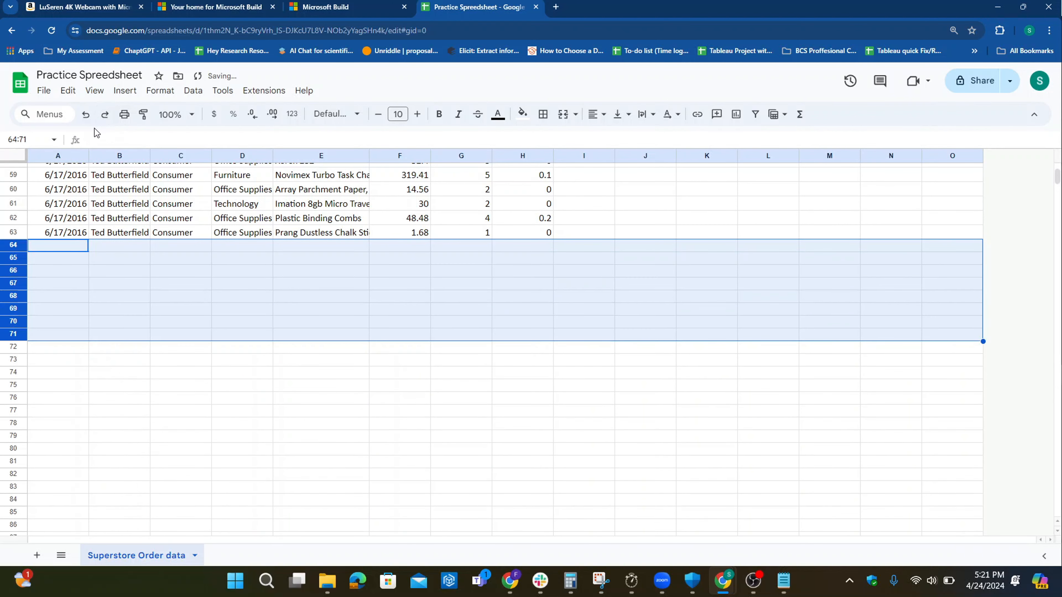
left_click(86, 119)
left_click(86, 119)
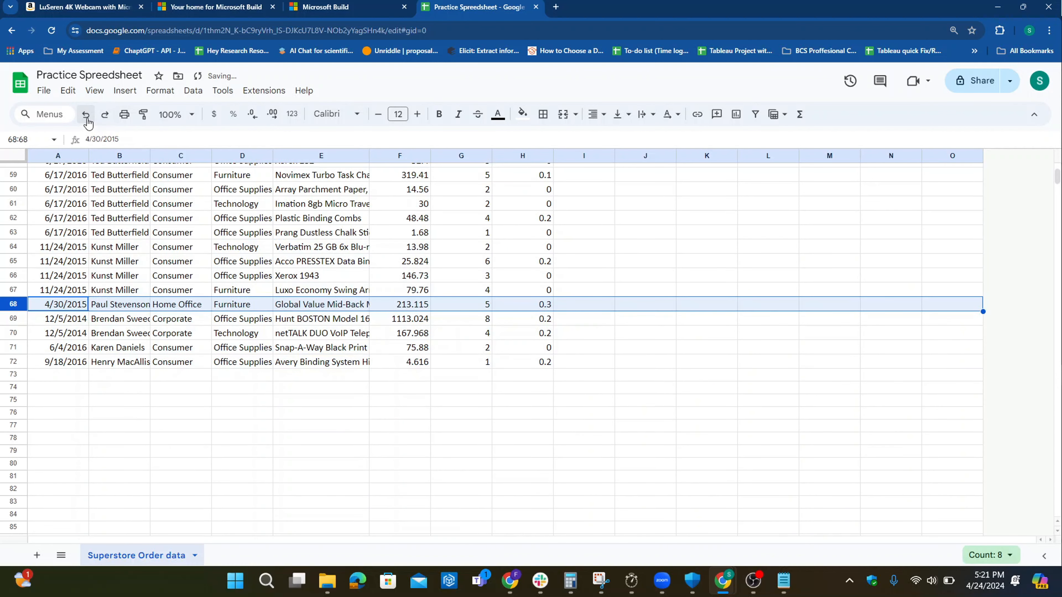
Step: Delete rows 66 to 72, the last seven orders in the data, in one operation
scroll(473, 456, "up", 6)
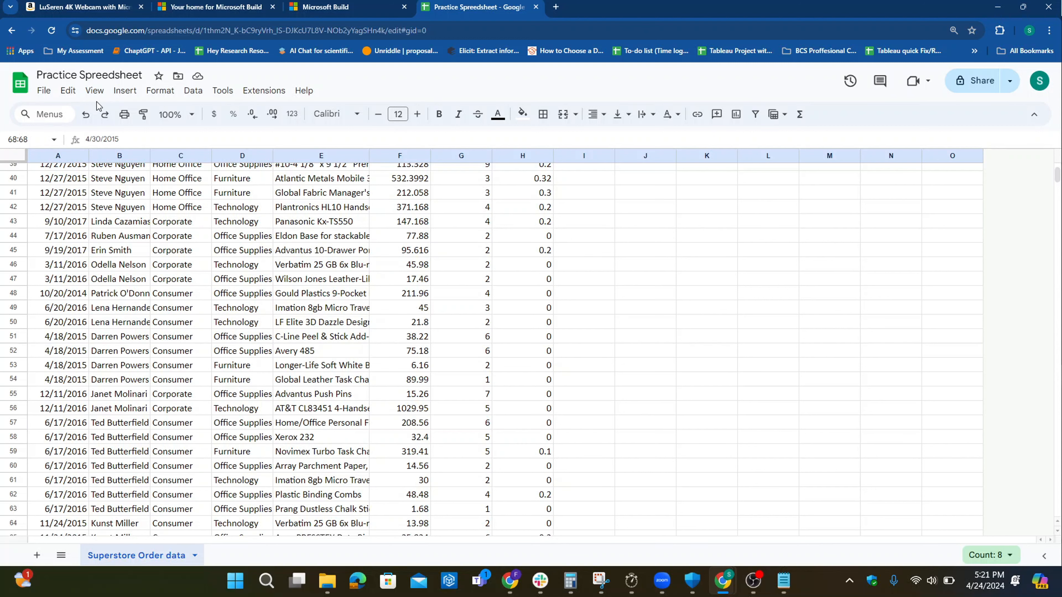
scroll(308, 416, "down", 3)
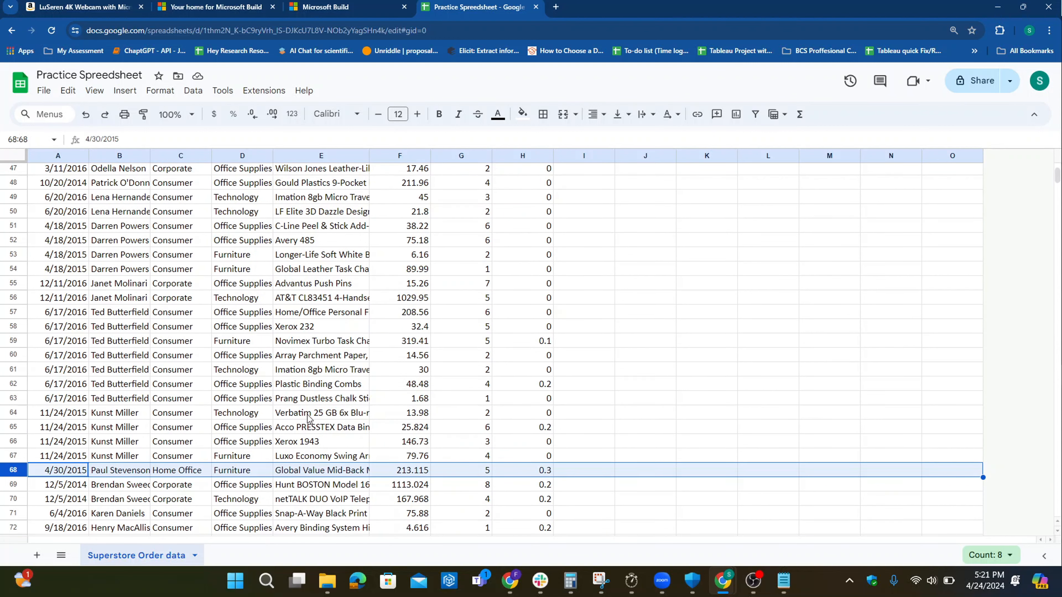
scroll(308, 418, "down", 3)
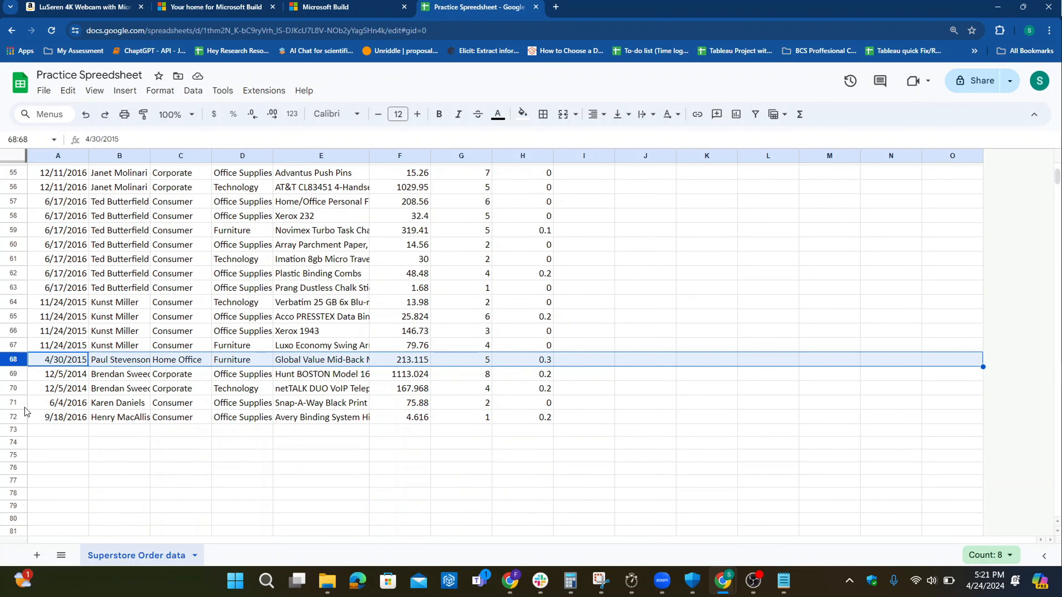
left_click_drag(21, 418, 2, 333)
right_click(12, 333)
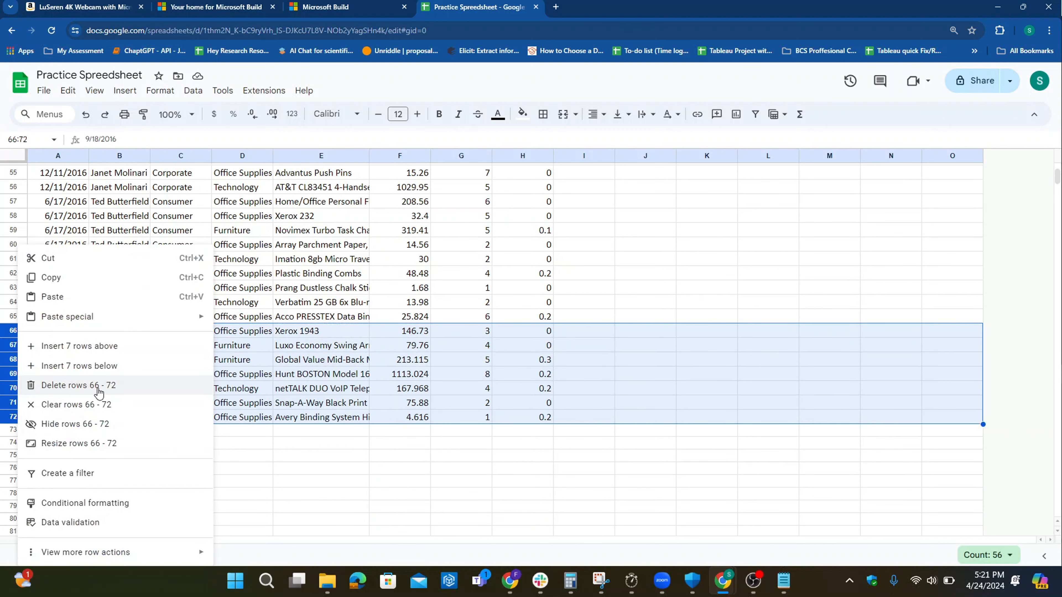
left_click(92, 384)
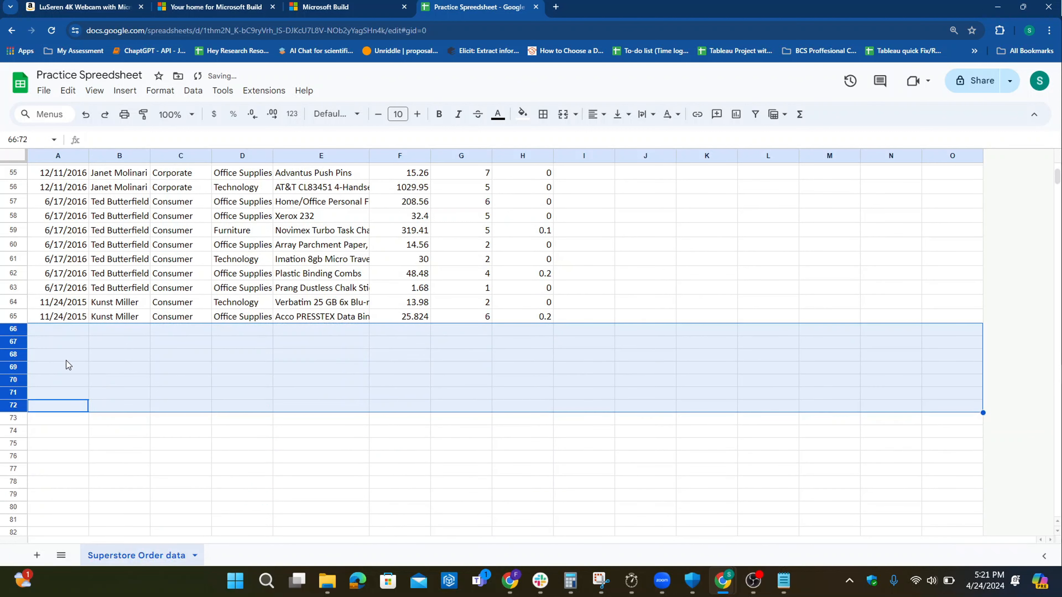
Step: Delete the non-adjacent rows 56, 58, 60 and 63 together with the empty rows 66 to 72
left_click(16, 289, "ctrl")
left_click(22, 246, "ctrl")
left_click(20, 217, "ctrl")
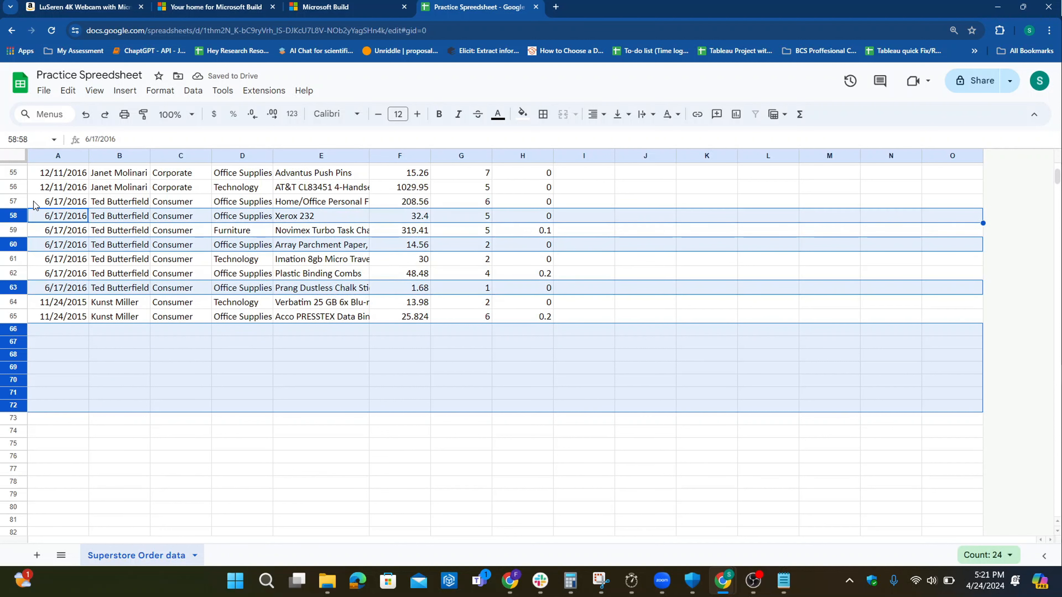
left_click(15, 187, "ctrl")
right_click(15, 187)
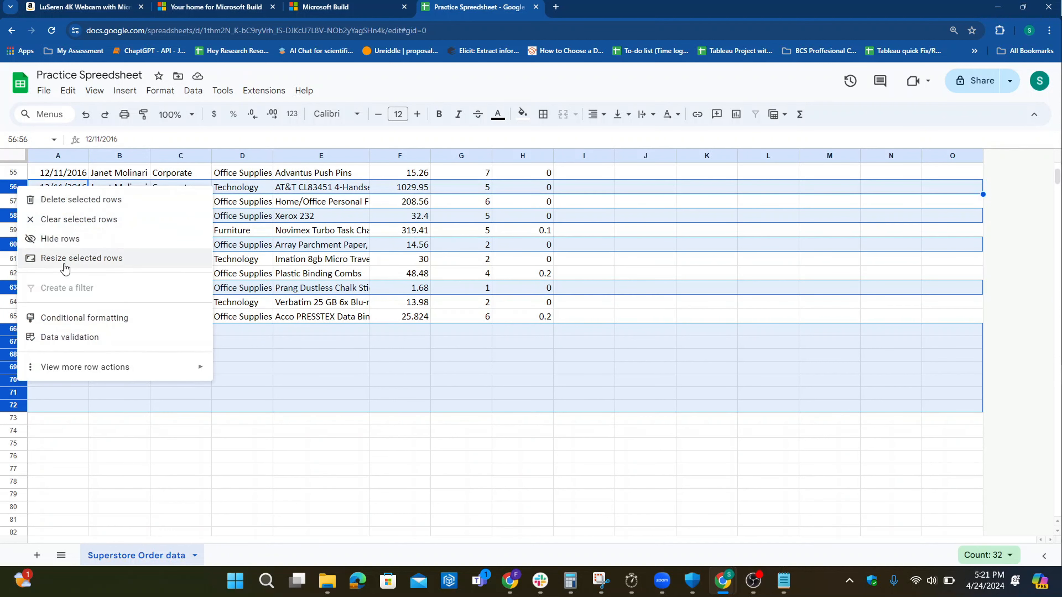
left_click(60, 198)
scroll(460, 401, "up", 5)
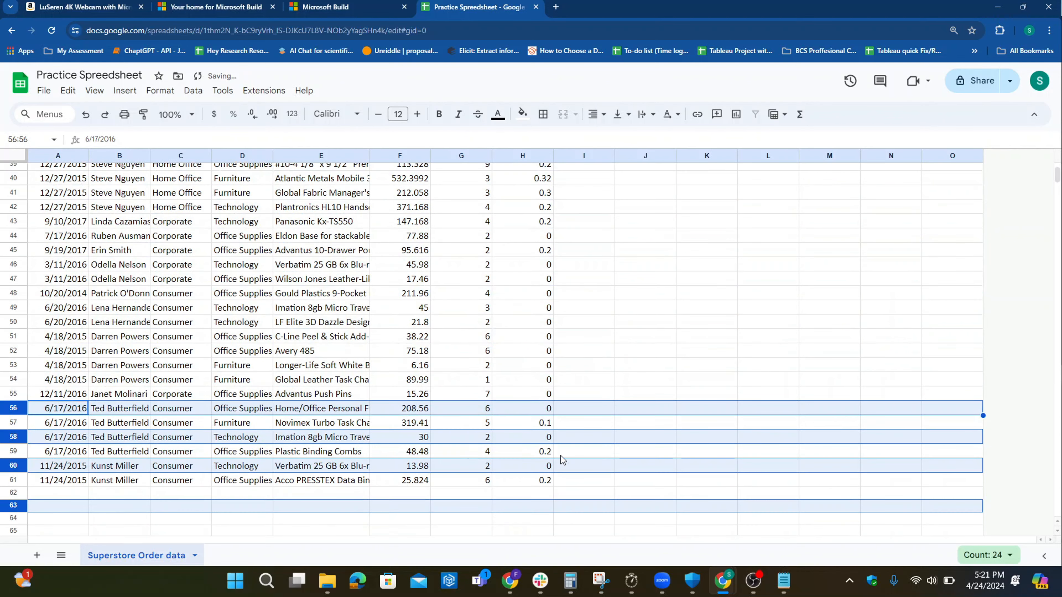
left_click(563, 455)
Step: Examine the upper values in the Order Date, Customer Name, Sales, Quantity and Discount columns
scroll(567, 455, "up", 10)
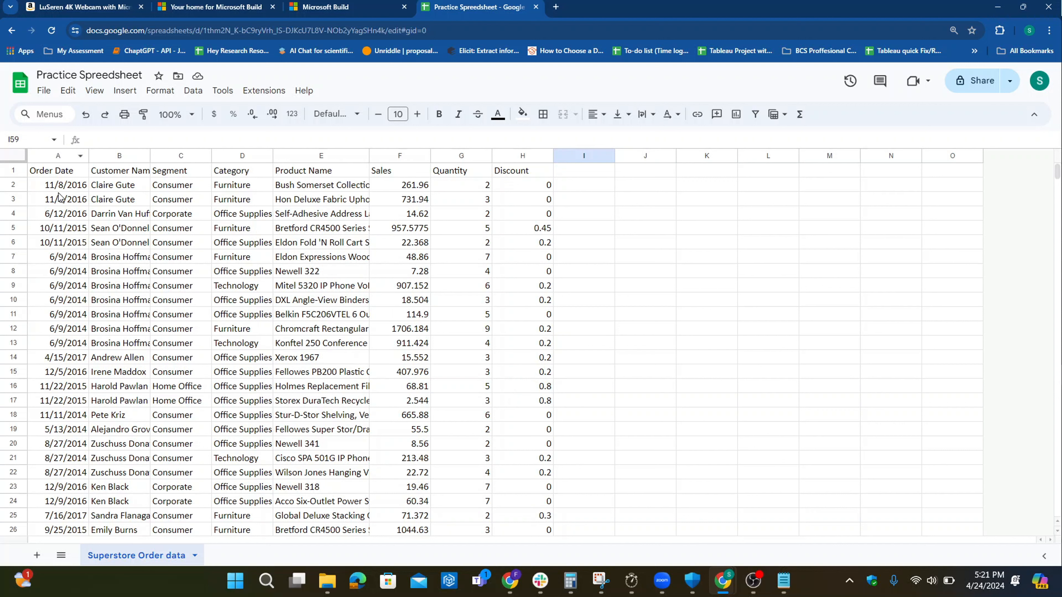
left_click_drag(61, 200, 54, 391)
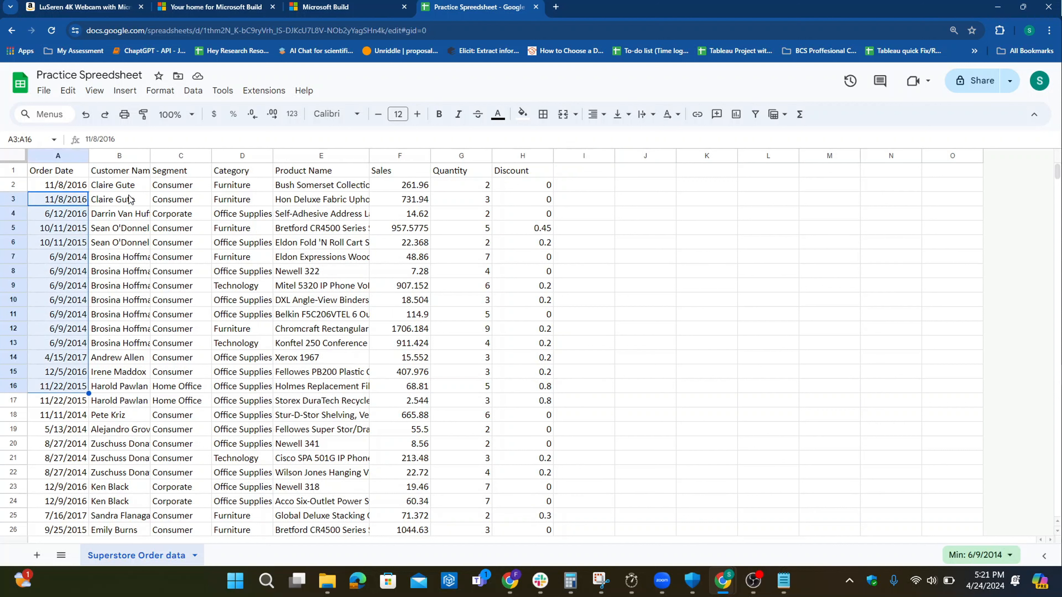
left_click_drag(130, 200, 125, 372)
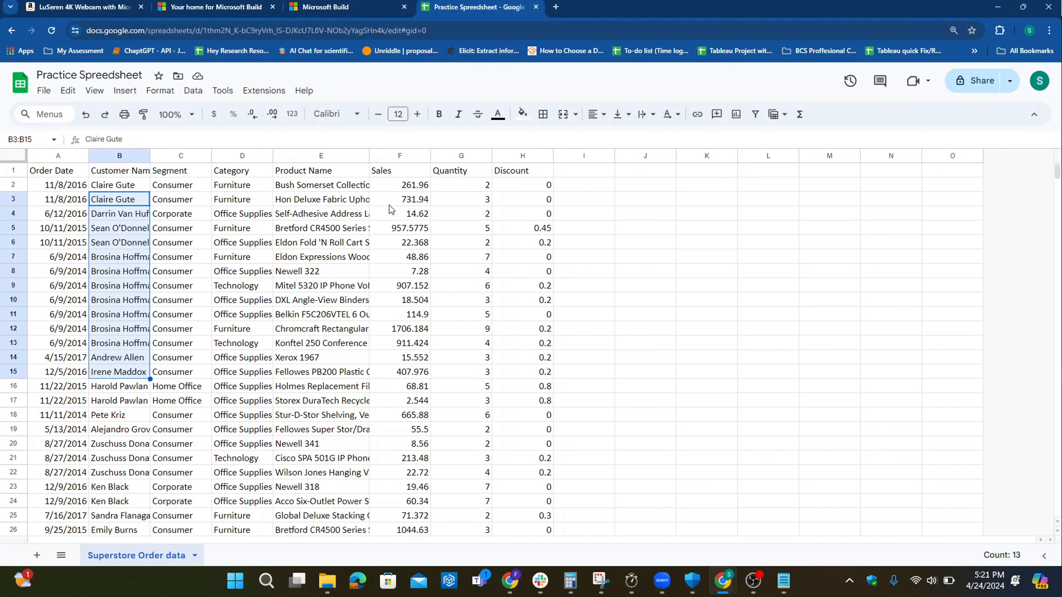
left_click_drag(393, 200, 397, 372)
left_click_drag(469, 199, 468, 402)
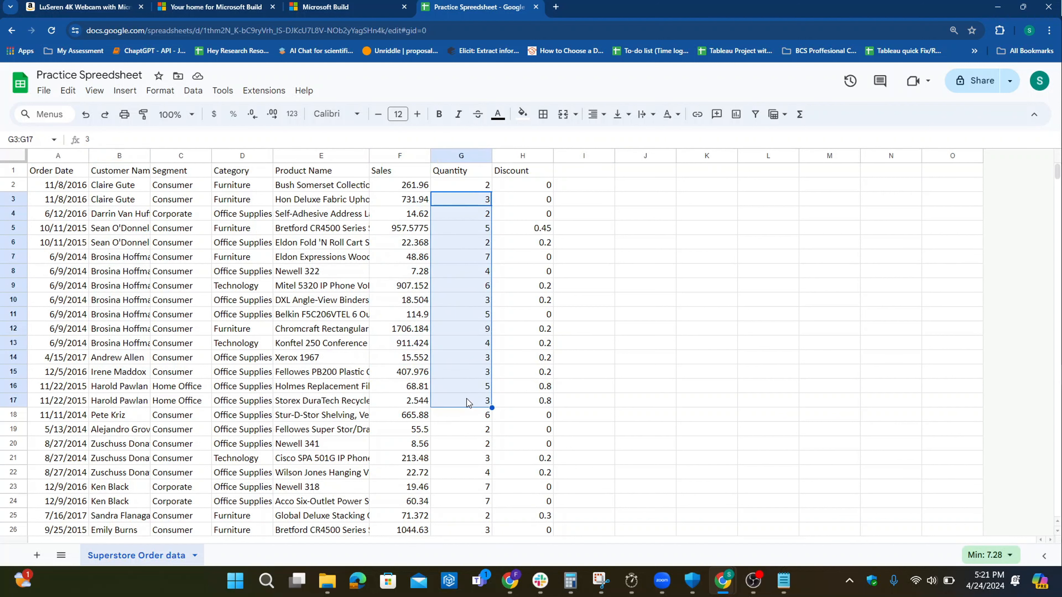
left_click_drag(532, 214, 520, 387)
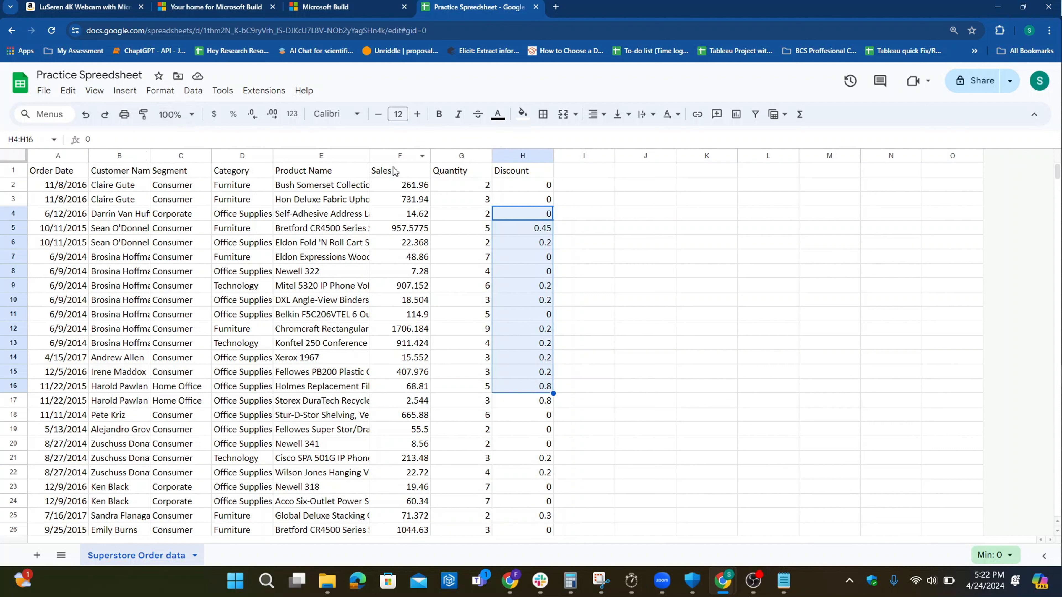
Step: Review the available number formats for the whole Sales column without applying one
left_click(410, 156)
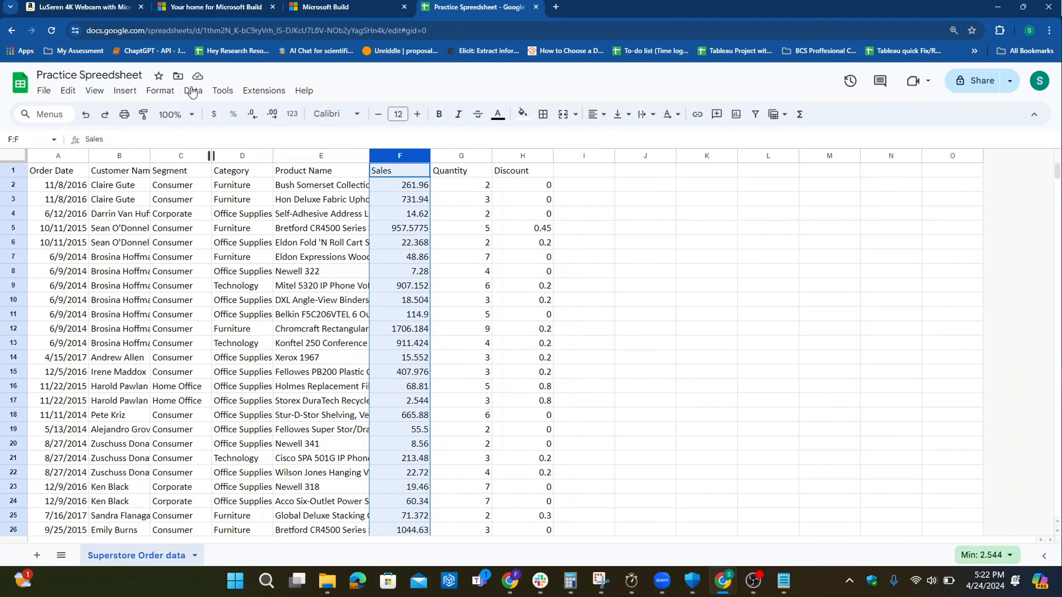
left_click(158, 95)
mouse_move(183, 146)
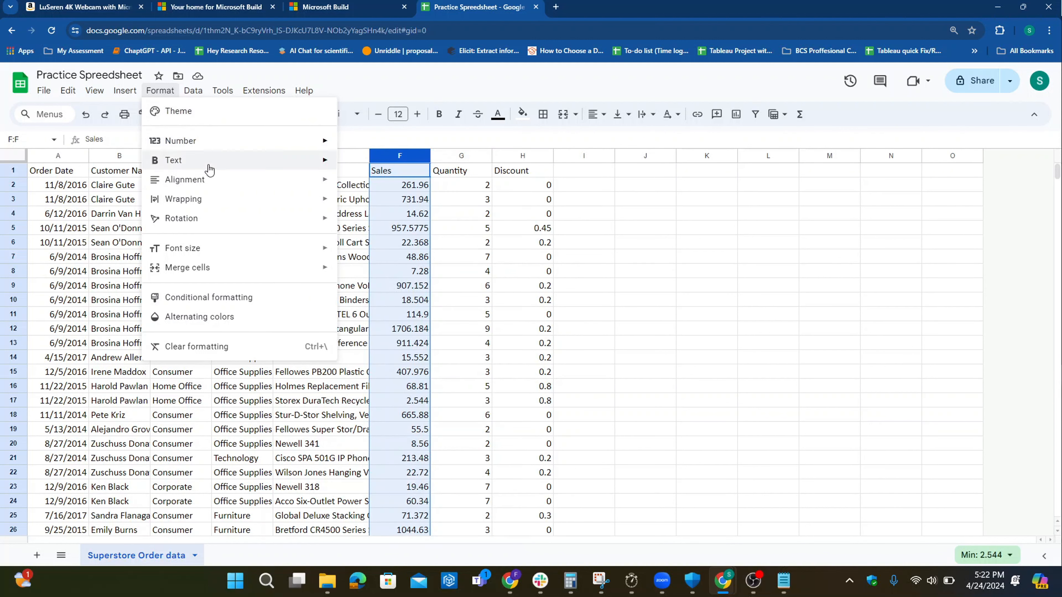
mouse_move(209, 203)
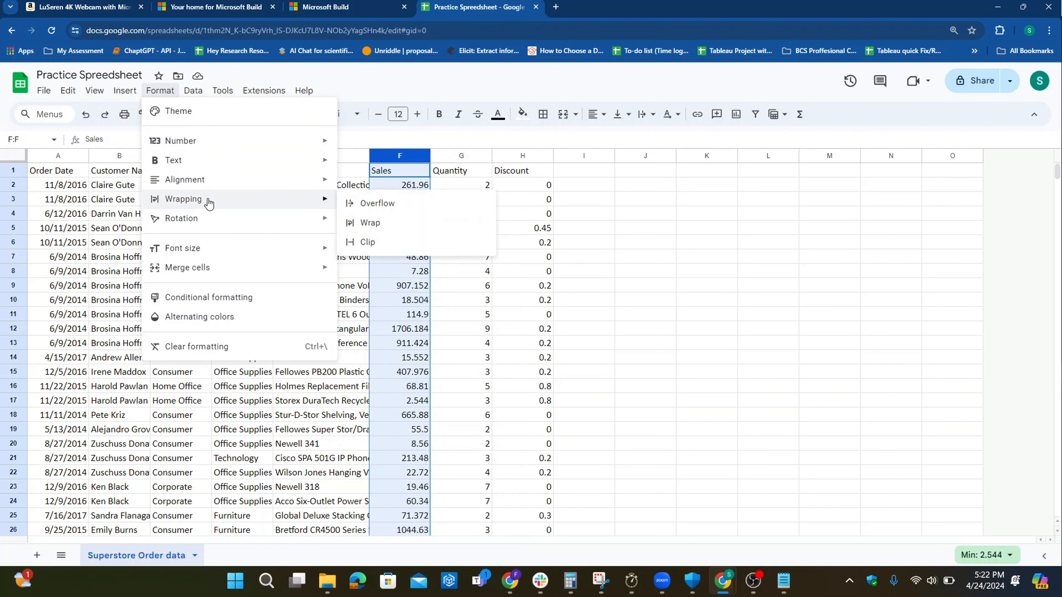
mouse_move(194, 165)
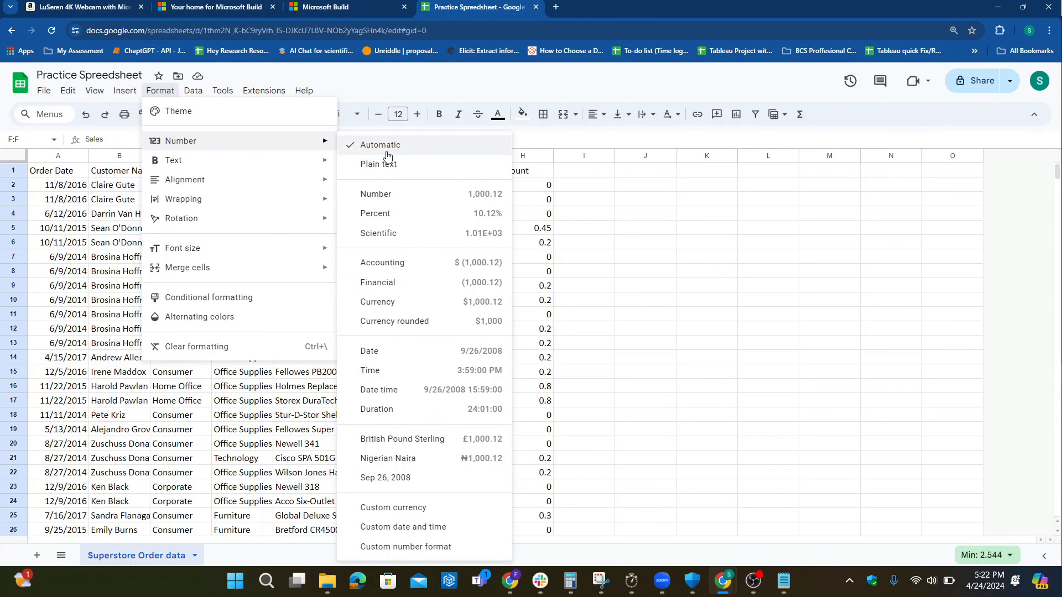
left_click(558, 242)
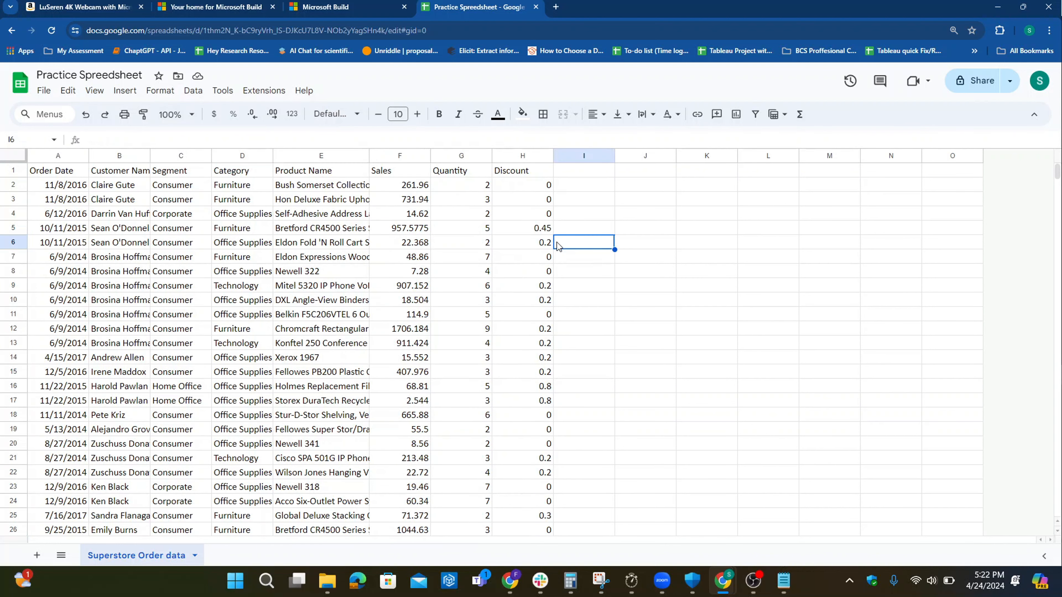
Step: Check which number format is assigned to the whole Order Date column
left_click(58, 156)
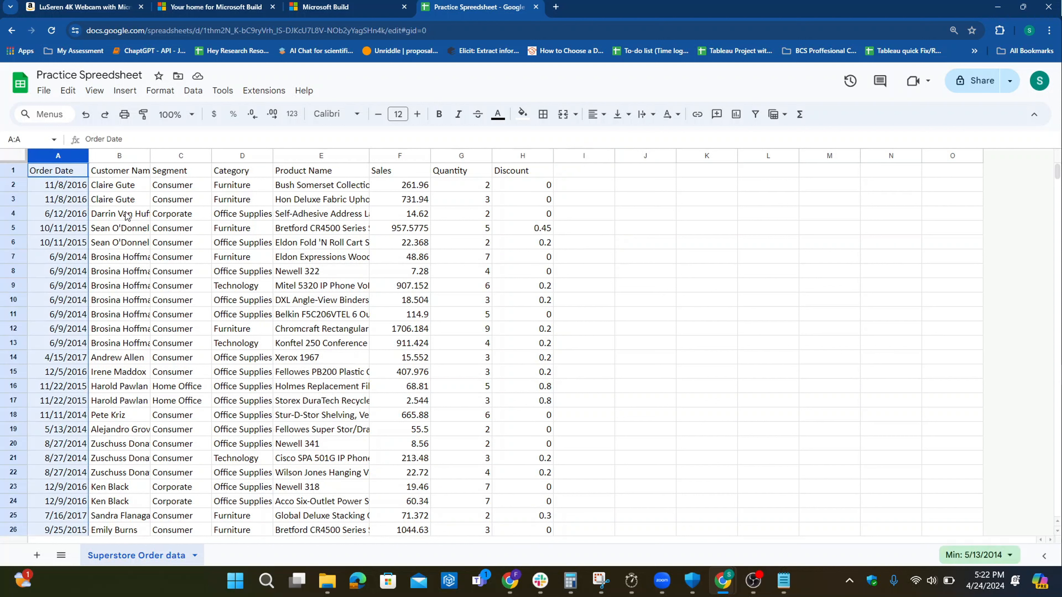
left_click(160, 91)
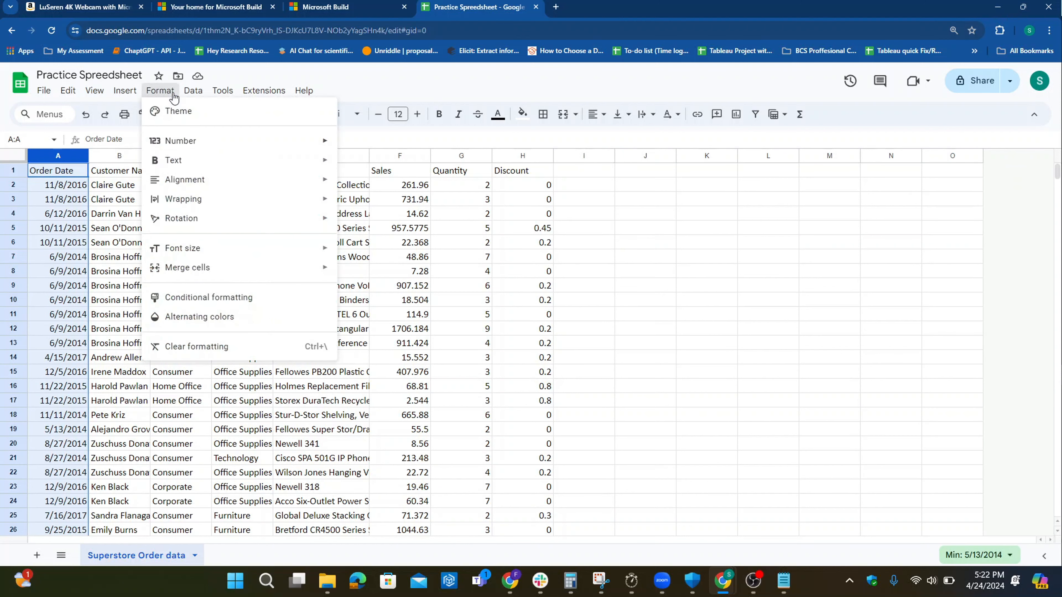
mouse_move(260, 161)
mouse_move(277, 143)
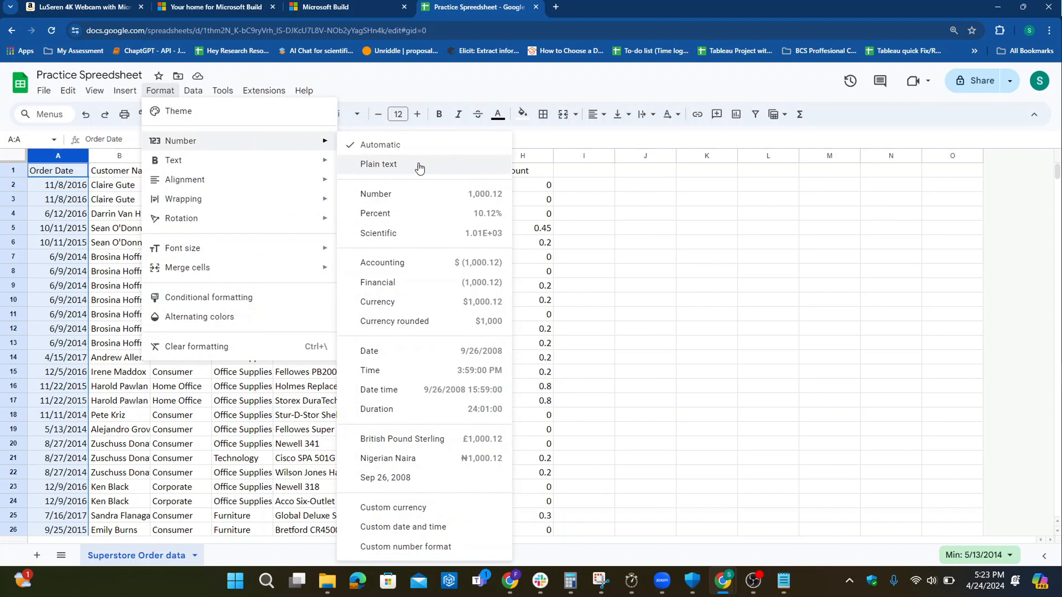
Step: Open the order dates in cells A3 and A2 for editing to inspect their calendars
left_click(78, 199)
double_click(76, 197)
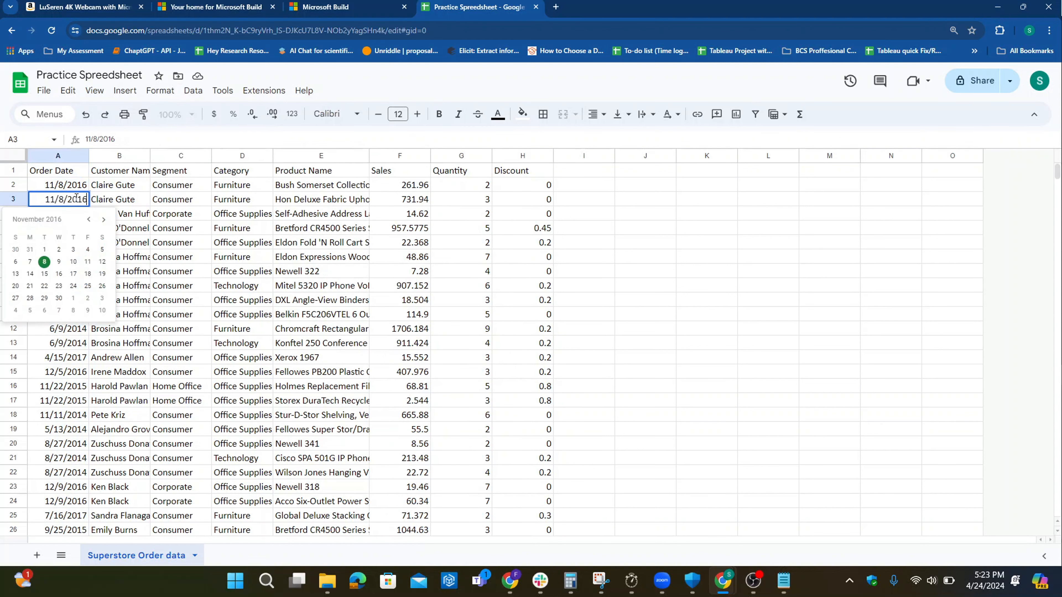
double_click(67, 184)
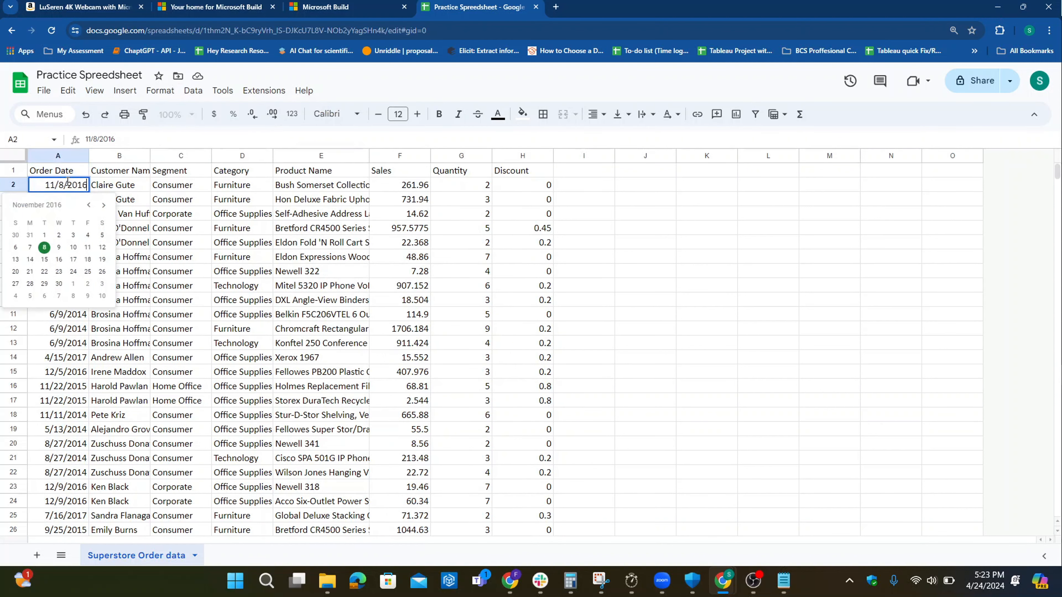
Step: Leave the date in cell A2 unedited and format the whole Sales column as Nigerian Naira
key("Escape")
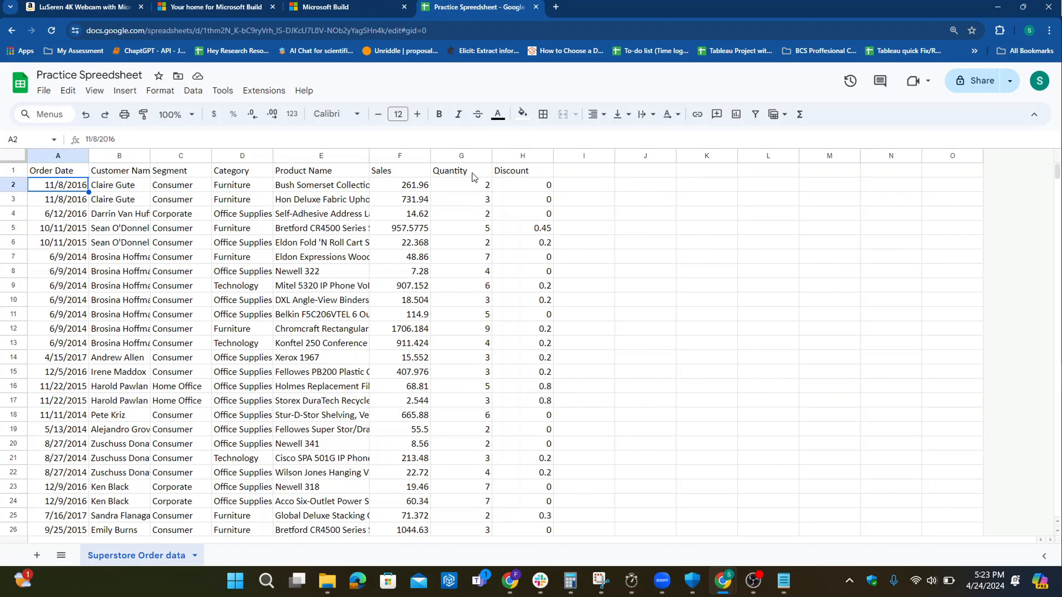
left_click(401, 156)
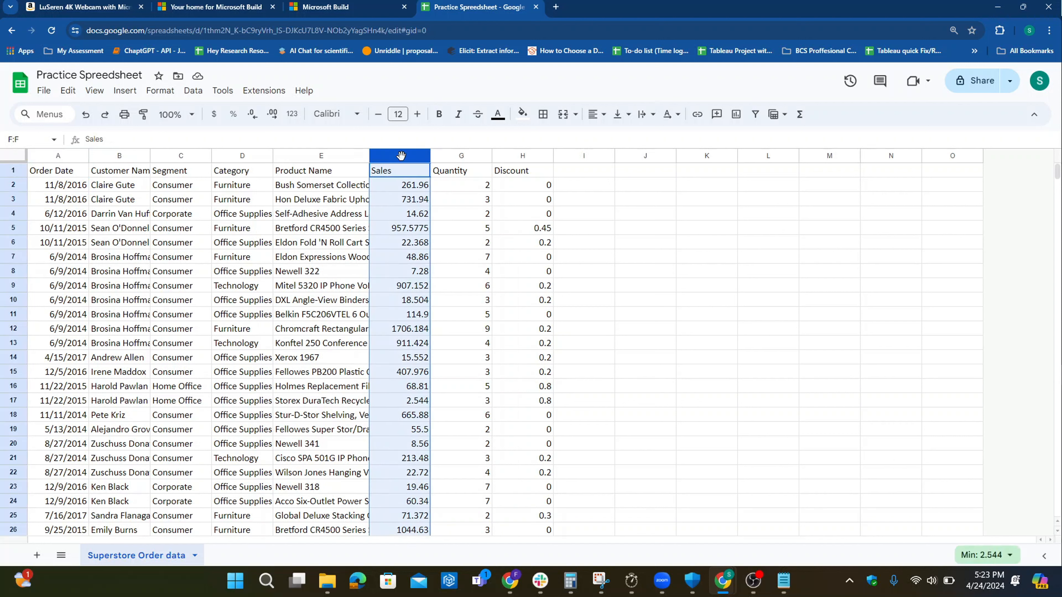
left_click(193, 90)
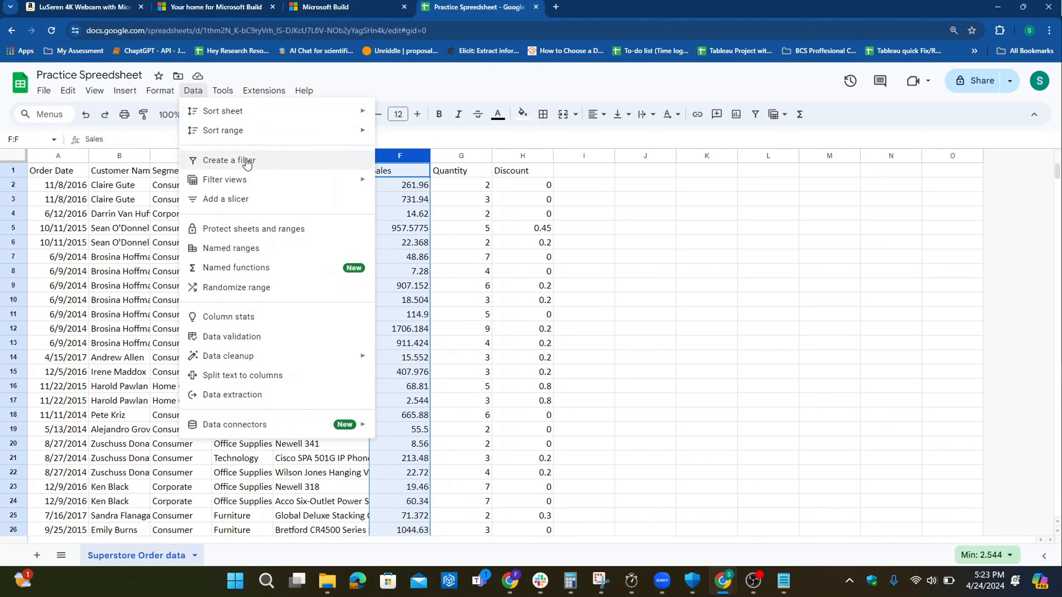
mouse_move(160, 91)
mouse_move(192, 149)
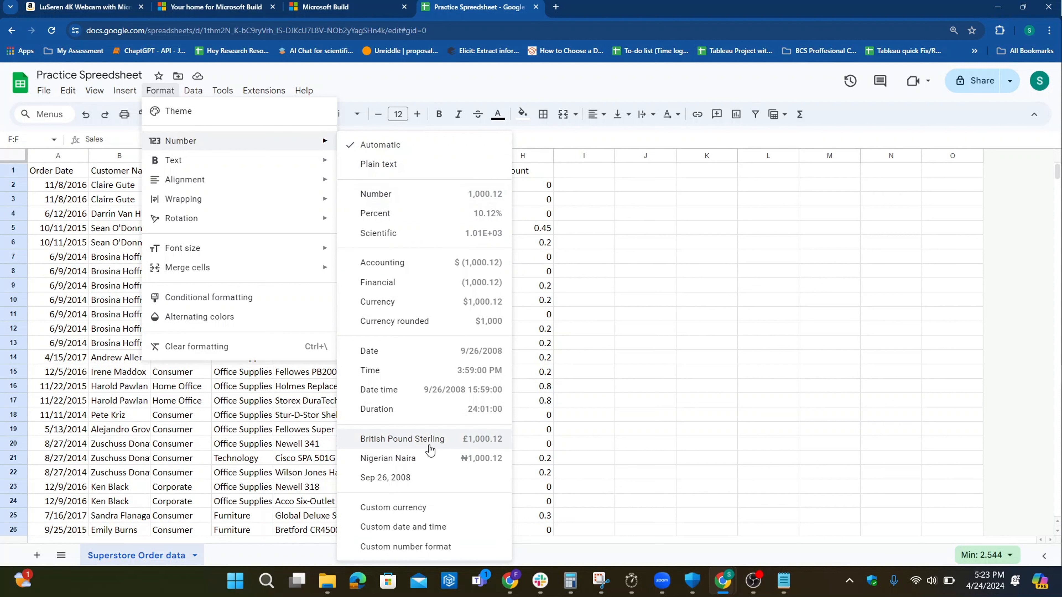
left_click(413, 459)
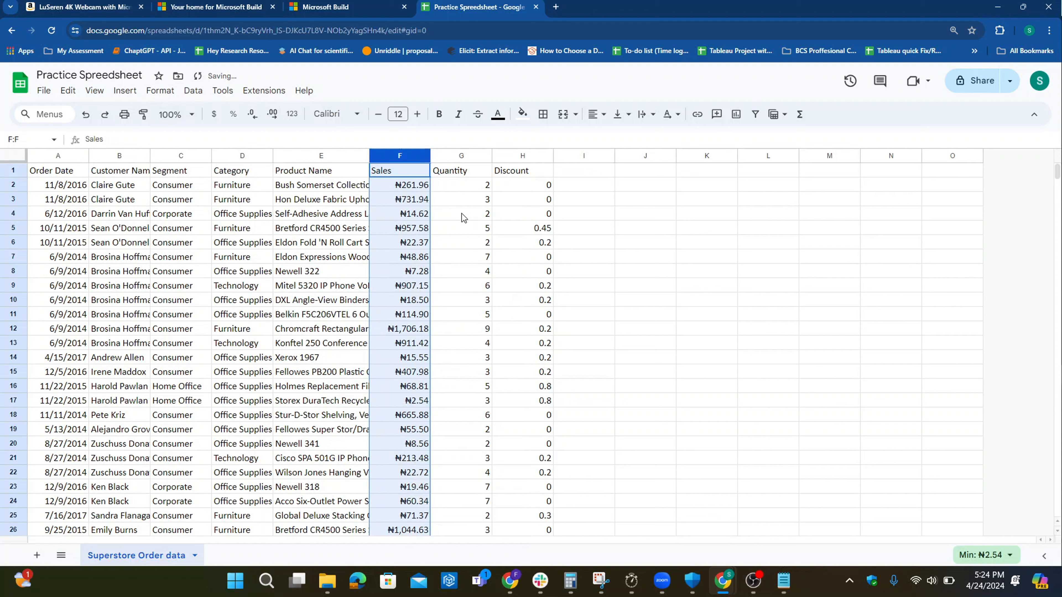
Step: Apply the Number format to the whole Quantity column and reduce it to zero decimal places
left_click(472, 158)
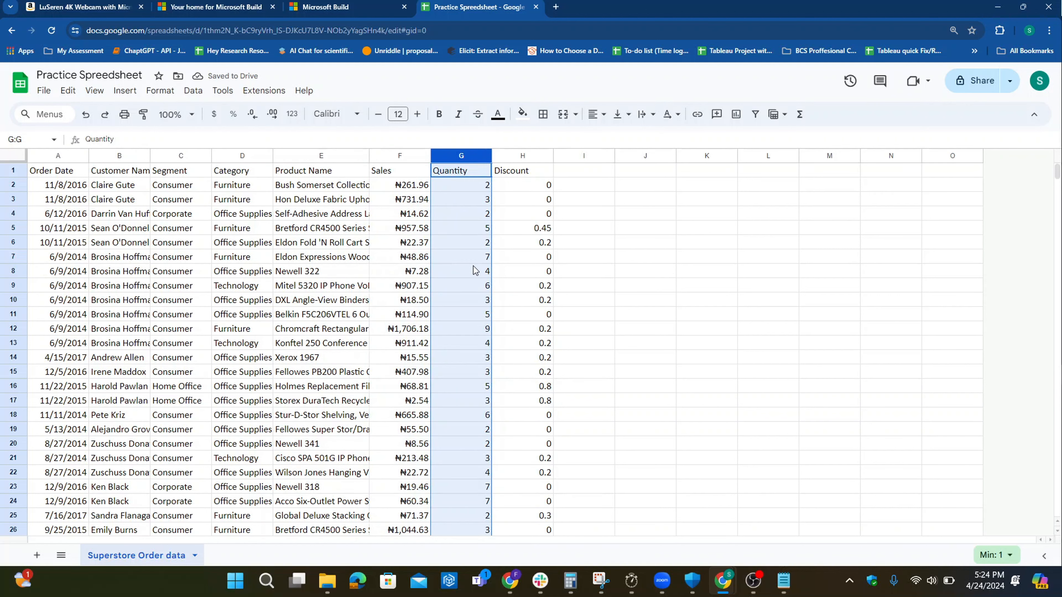
left_click(173, 96)
mouse_move(173, 97)
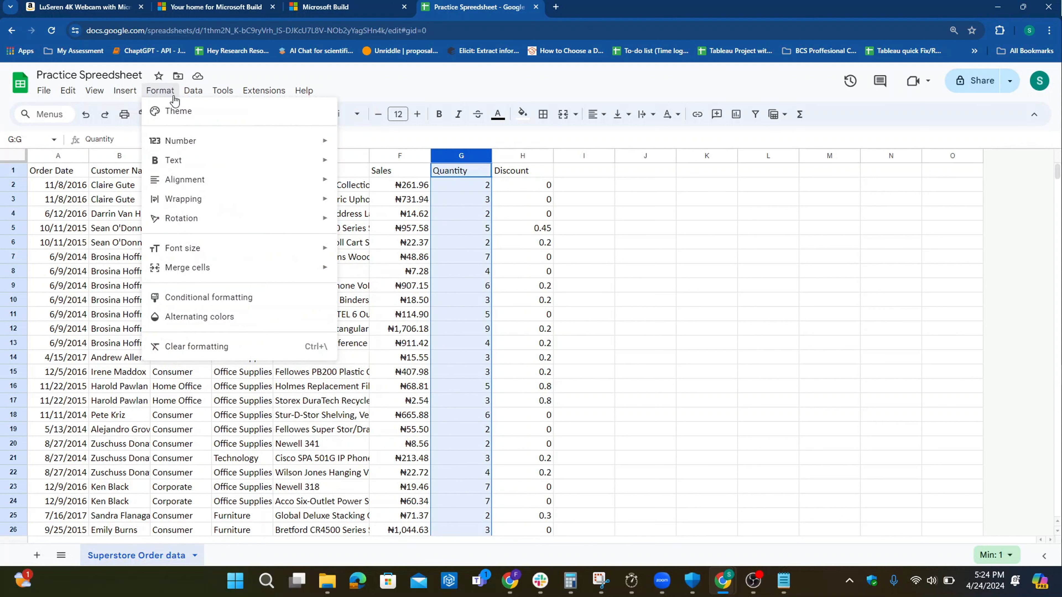
mouse_move(251, 140)
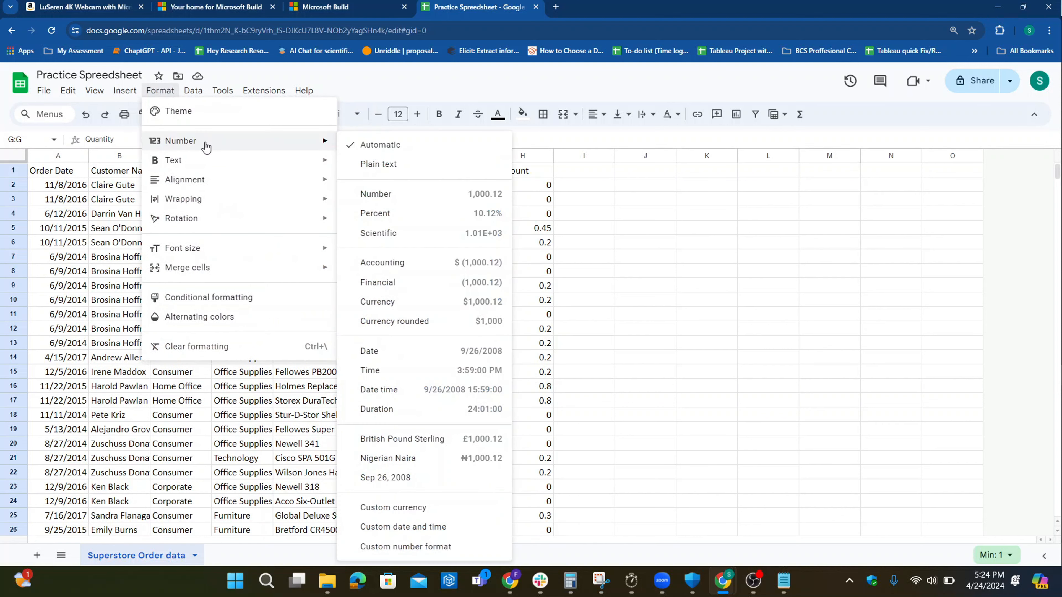
left_click(437, 193)
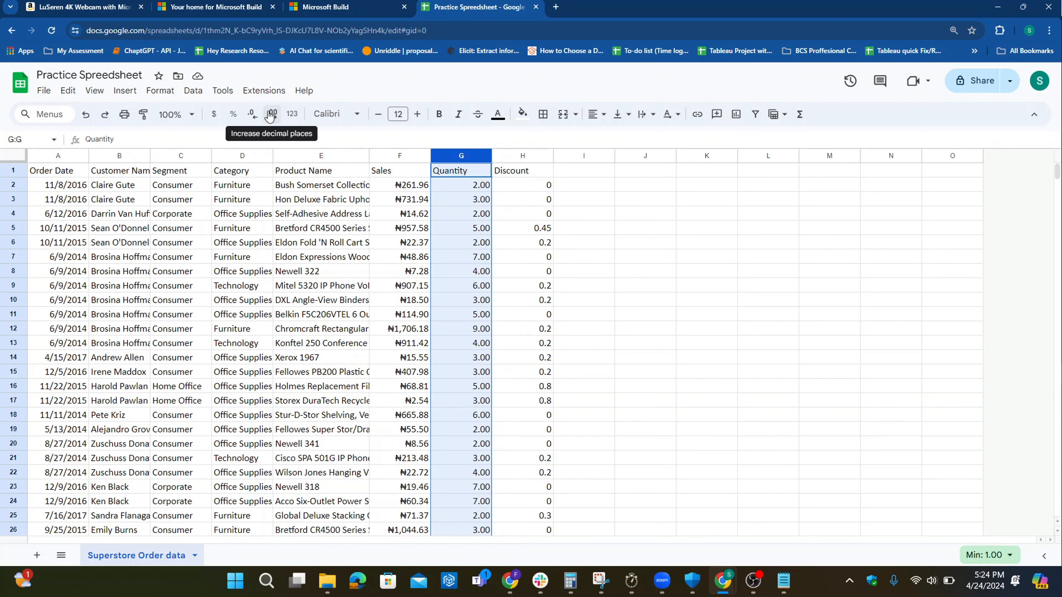
left_click(252, 113)
left_click(252, 114)
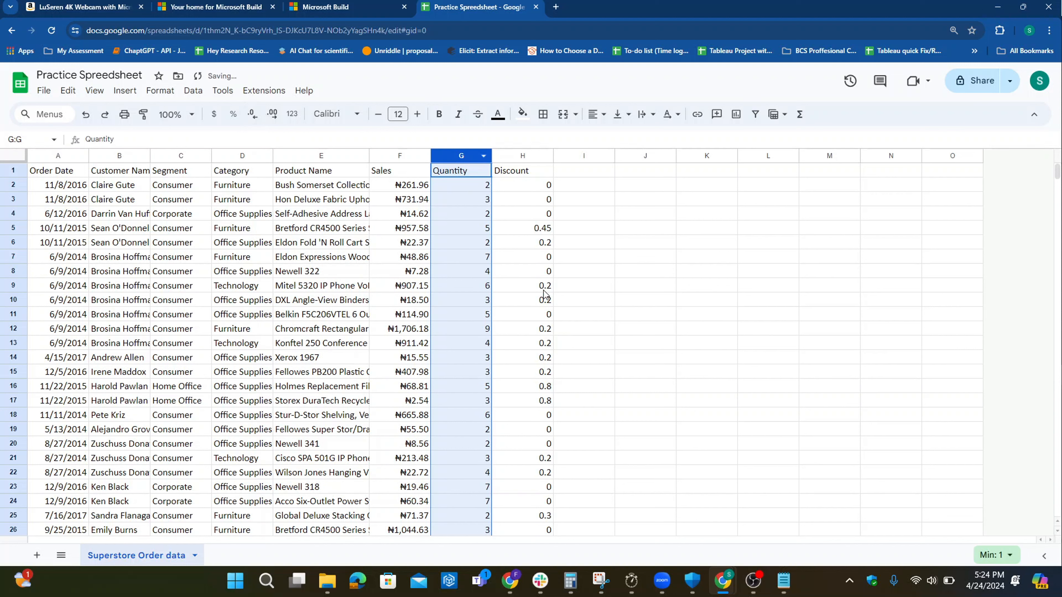
Step: Adjust the decimal places of the whole Discount column, trying zero and three and settling on two
left_click(524, 155)
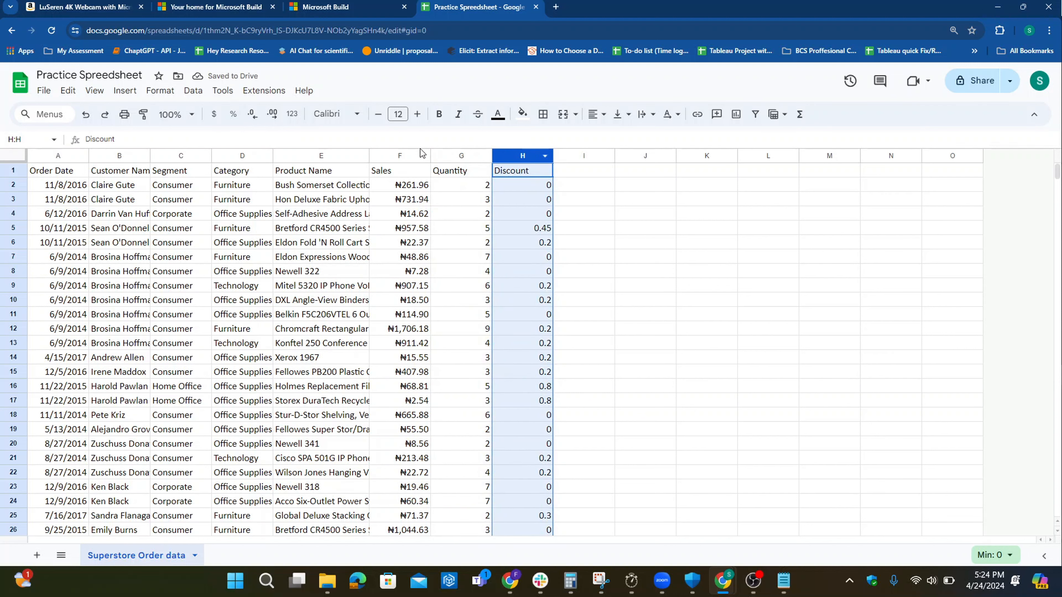
left_click(272, 114)
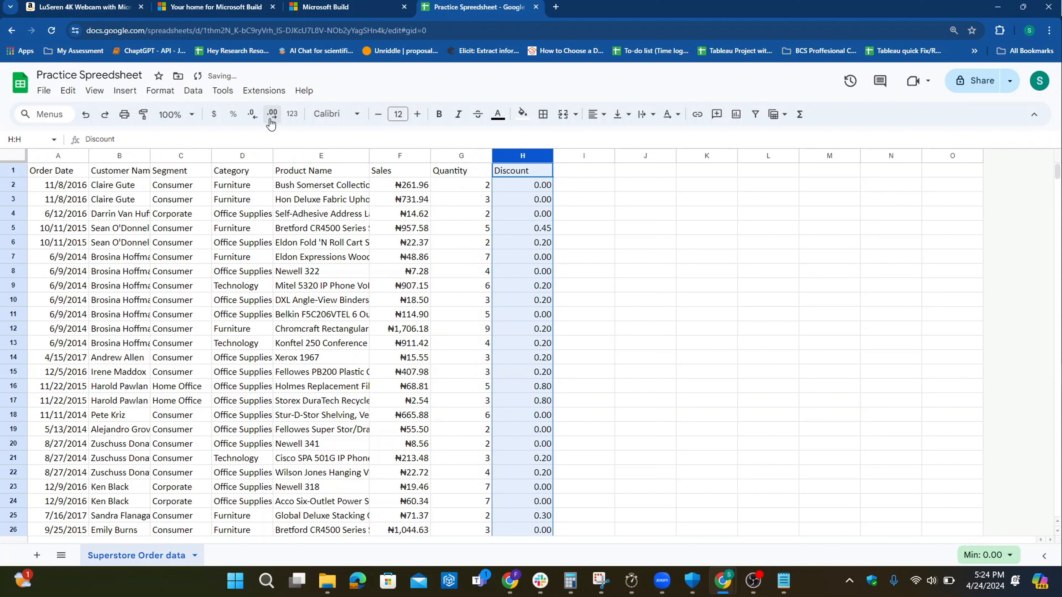
left_click(252, 114)
left_click(253, 114)
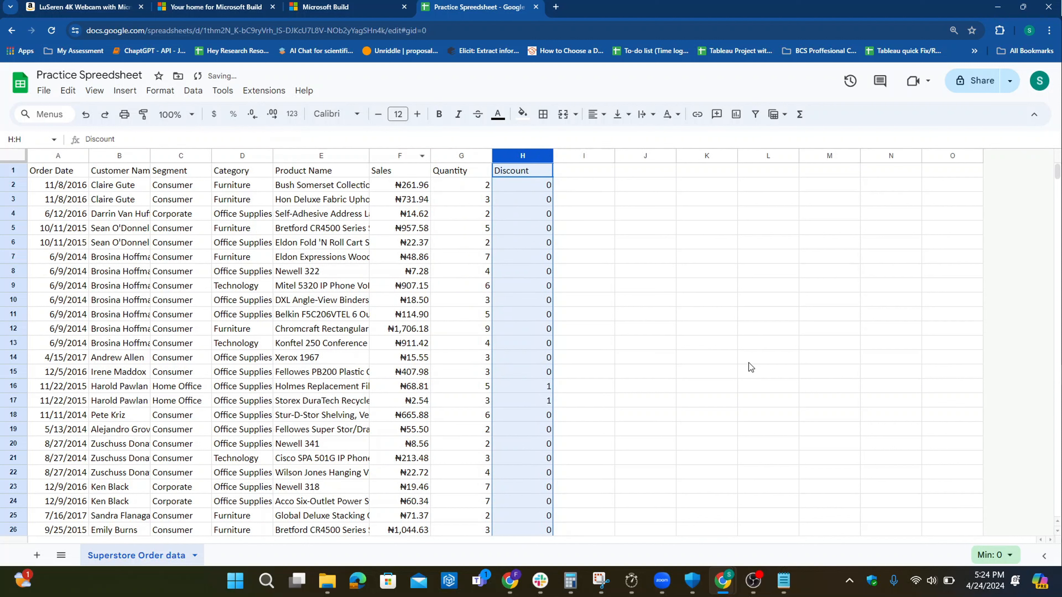
left_click(273, 118)
left_click(273, 117)
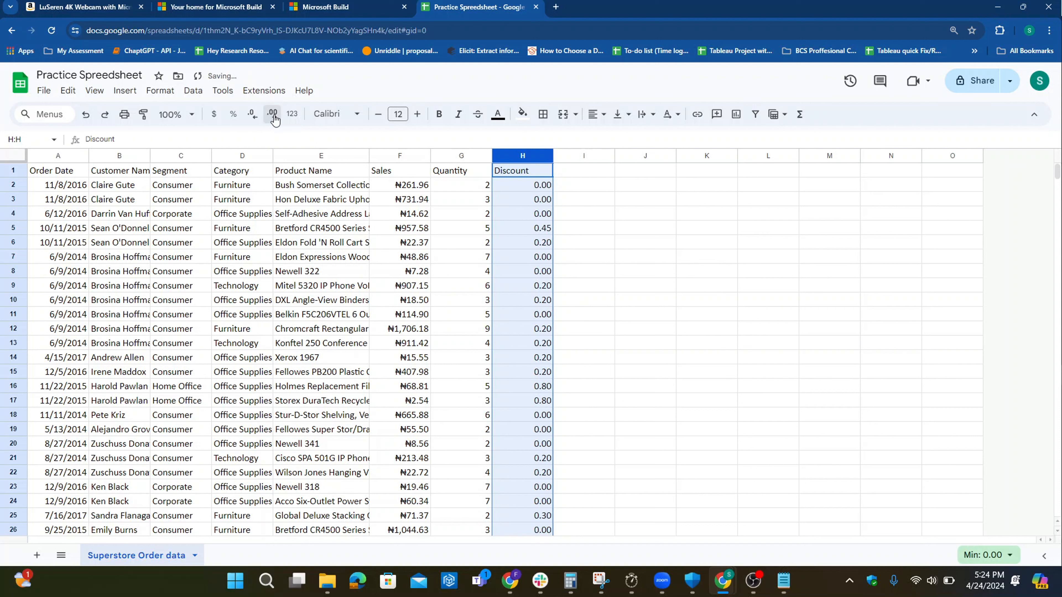
left_click(274, 117)
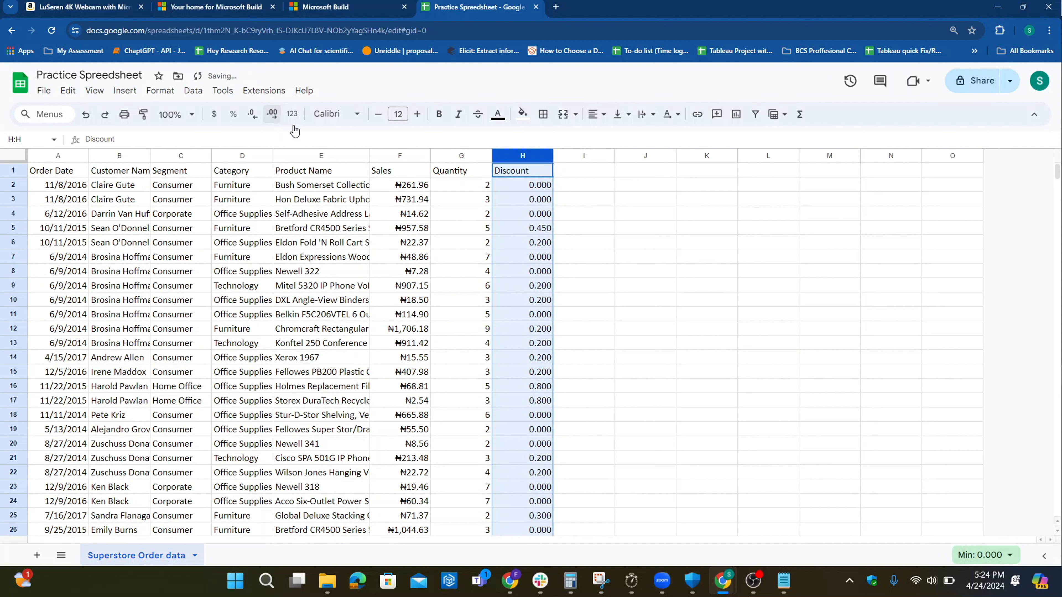
left_click(250, 114)
left_click(582, 344)
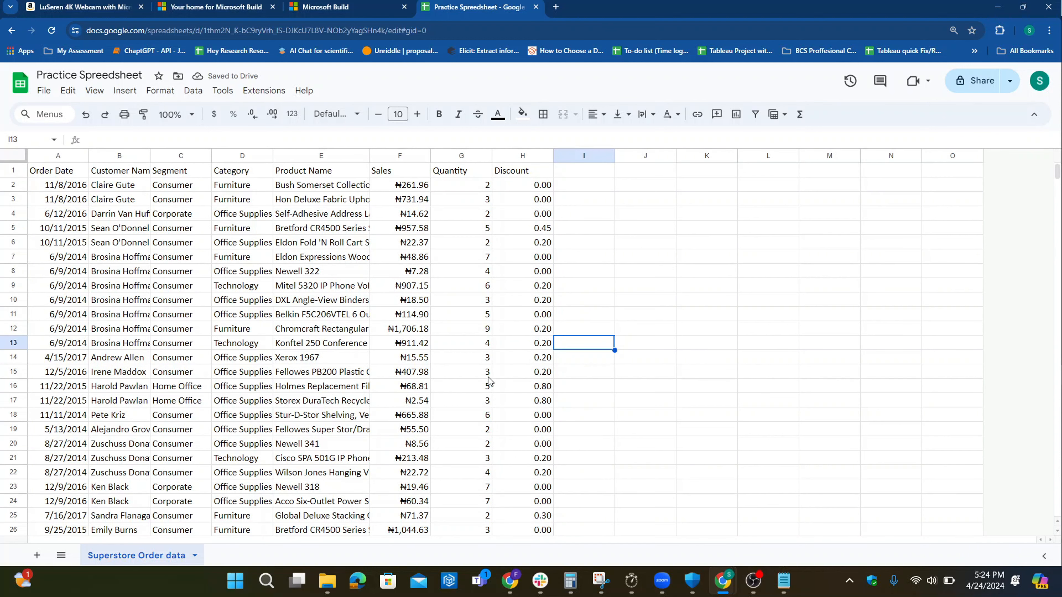
Step: Return the whole Sales column to the Automatic number format and look over its values
scroll(504, 375, "down", 10)
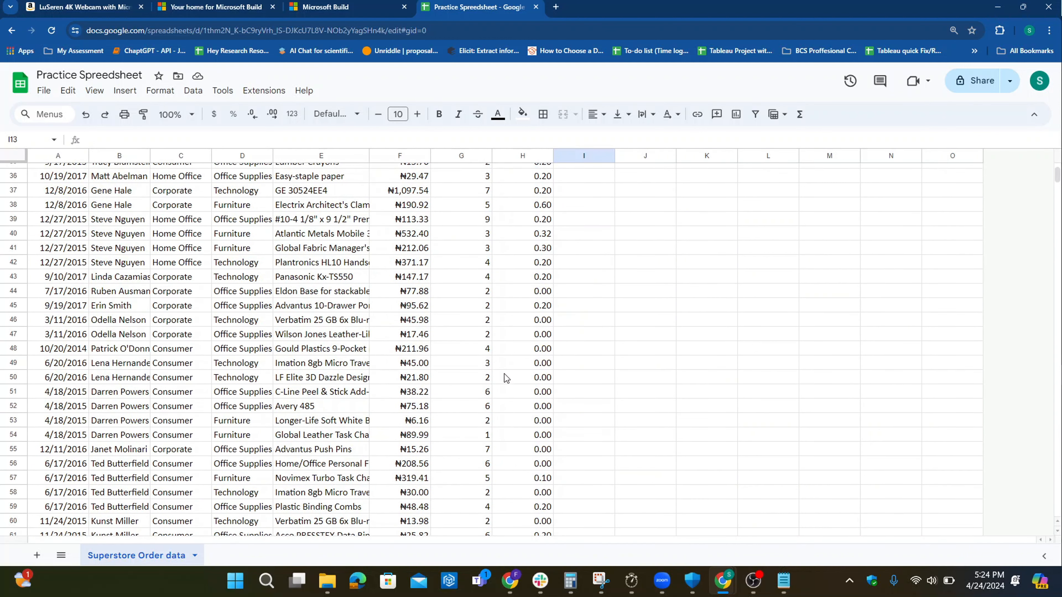
scroll(492, 373, "up", 10)
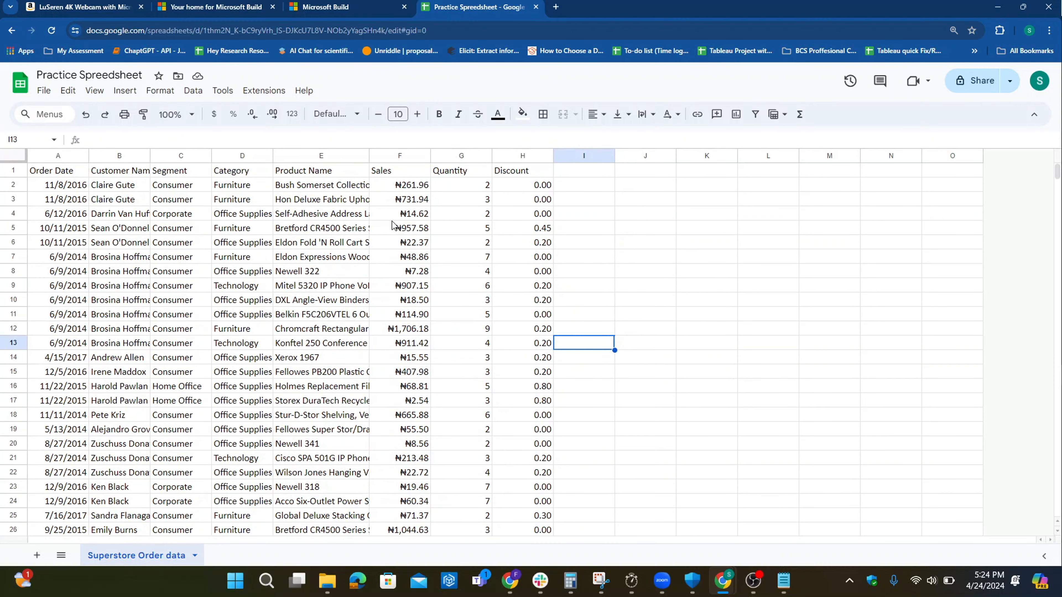
left_click(412, 155)
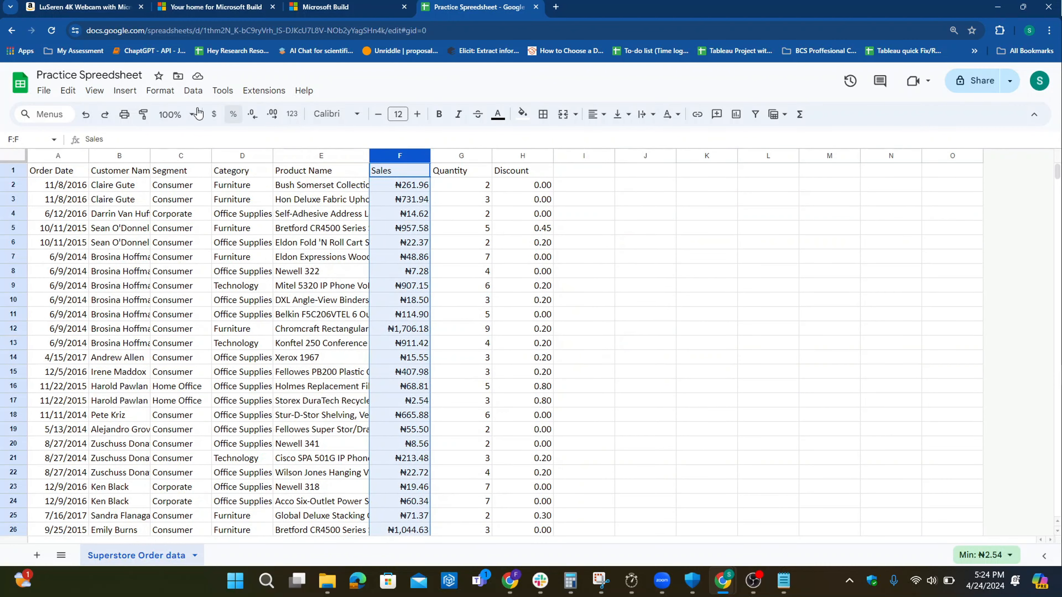
left_click(160, 91)
mouse_move(330, 146)
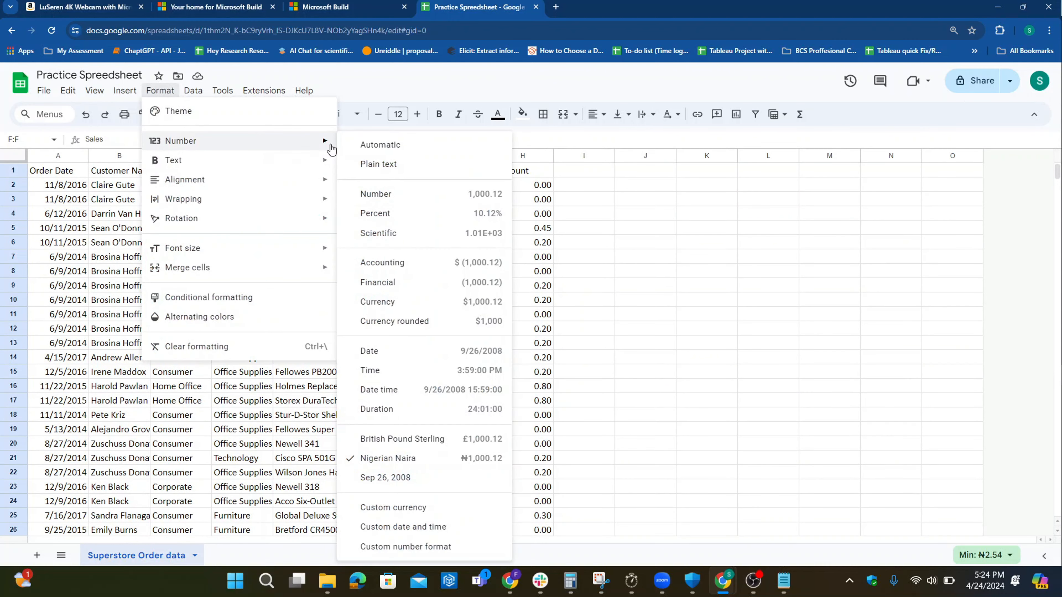
left_click(379, 145)
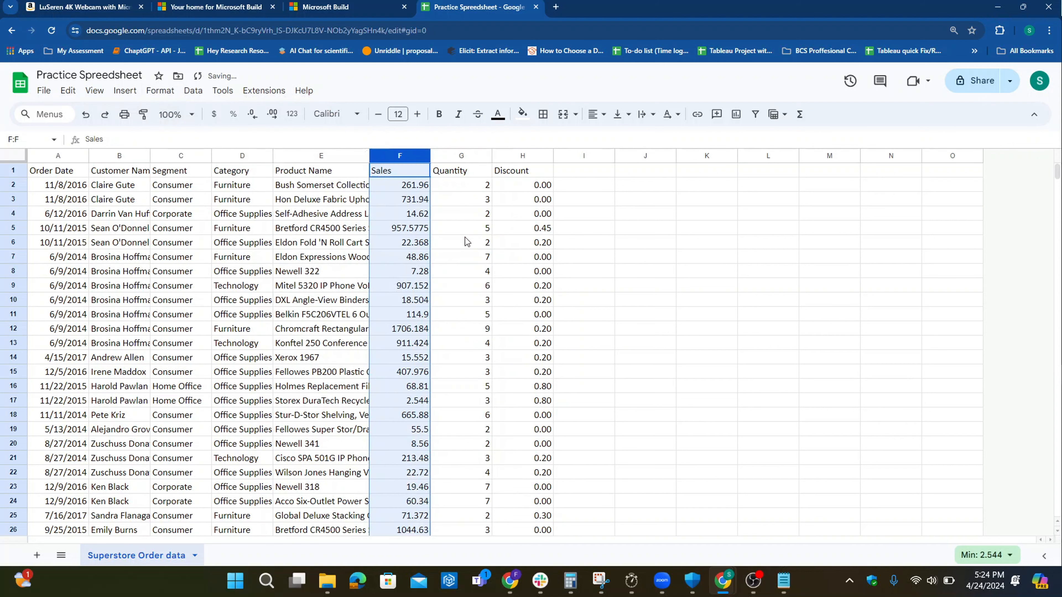
left_click(465, 289)
scroll(418, 355, "down", 10)
scroll(409, 401, "up", 10)
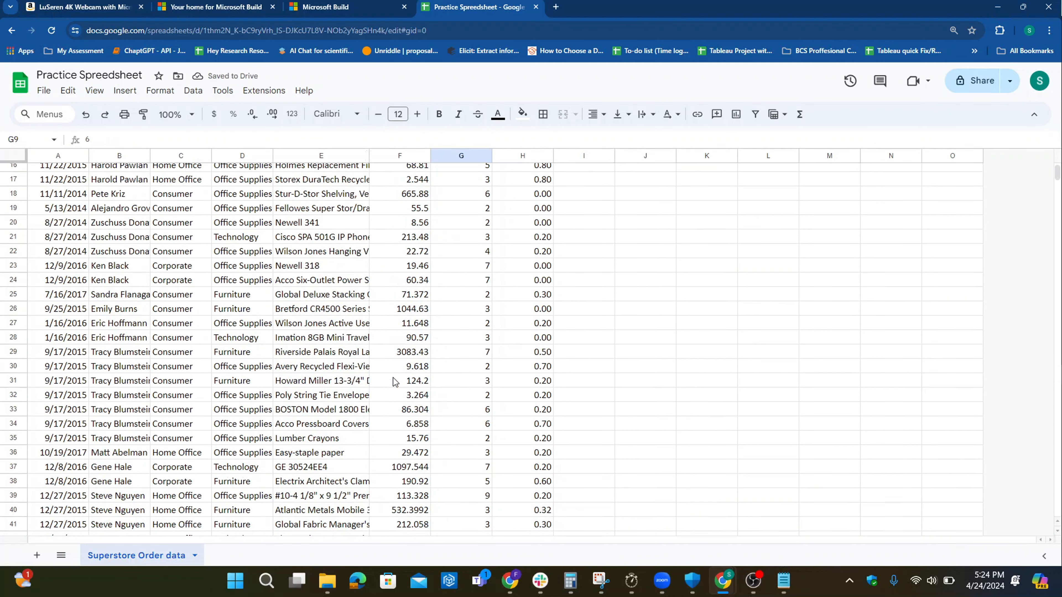